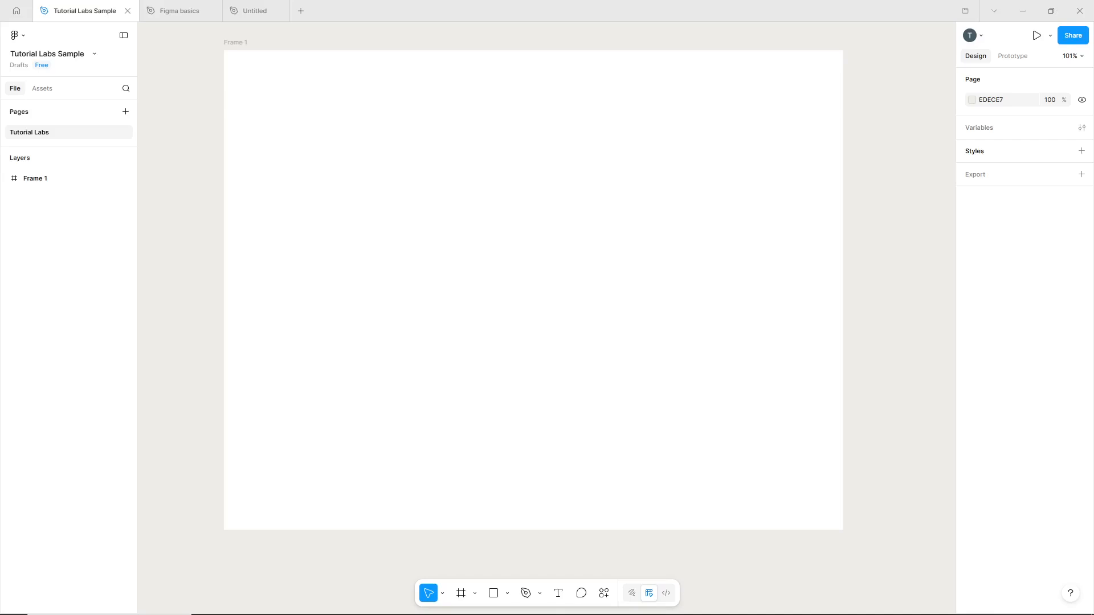
Step: Draw a rectangle inside Frame 1, resize it to about 935 × 701 and centre it in the frame
scroll(694, 332, "up", 1)
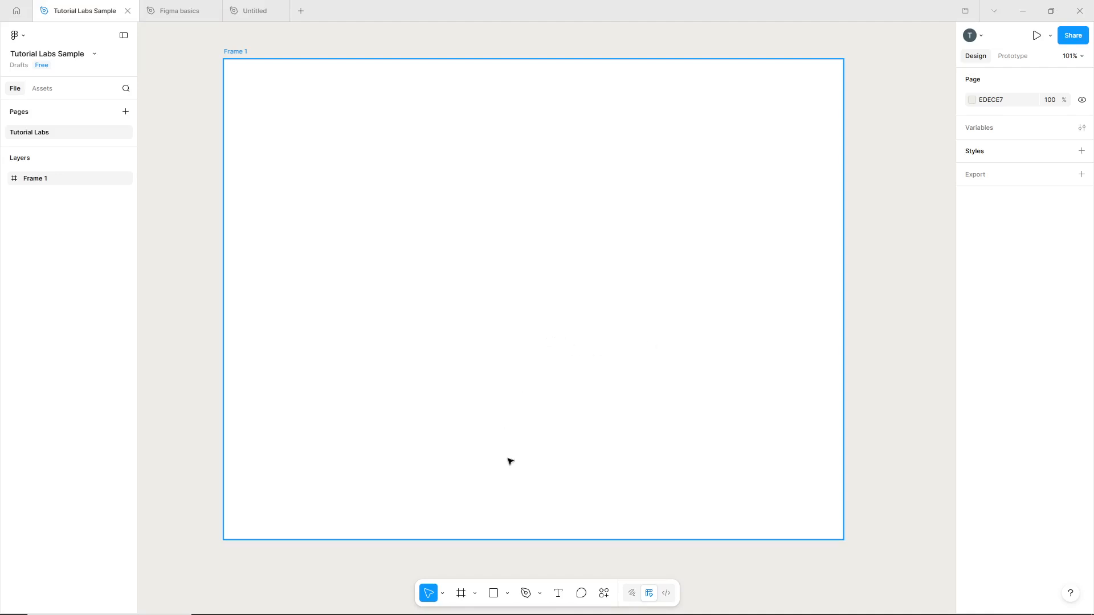
left_click(493, 595)
left_click_drag(249, 77, 831, 524)
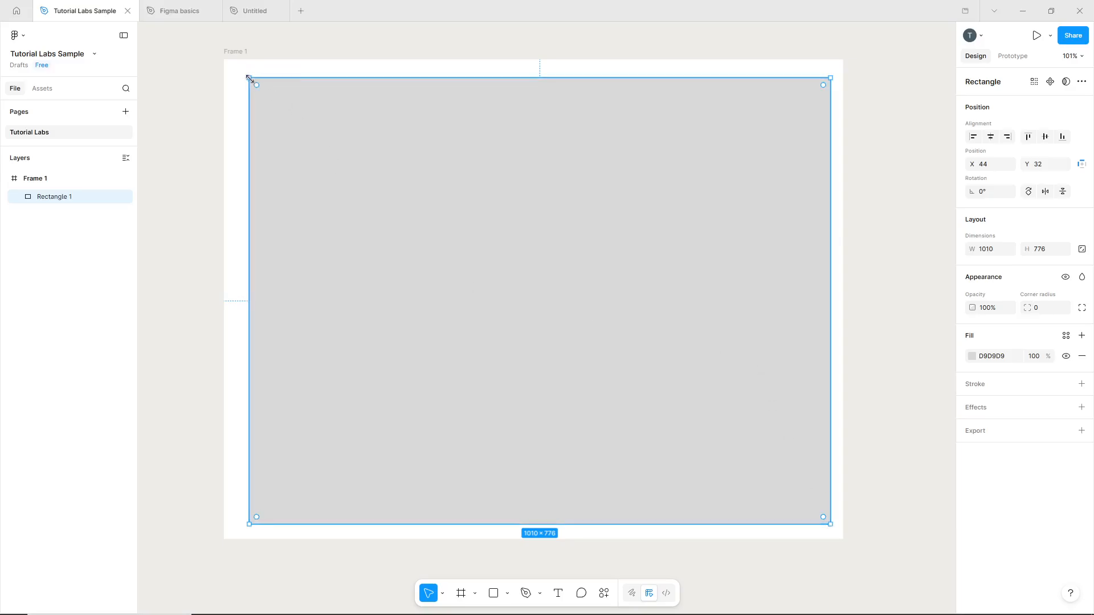
left_click_drag(249, 78, 293, 120)
left_click_drag(598, 256, 582, 235)
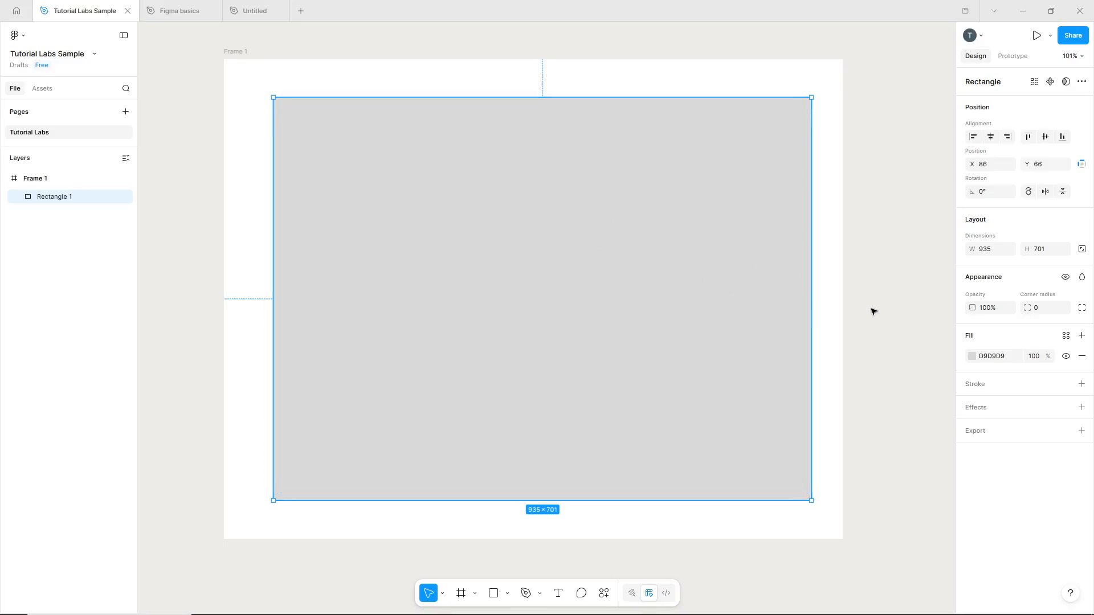
Step: Remove the rectangle's fill and give it a black 000000 inside stroke of weight 1
left_click(1081, 356)
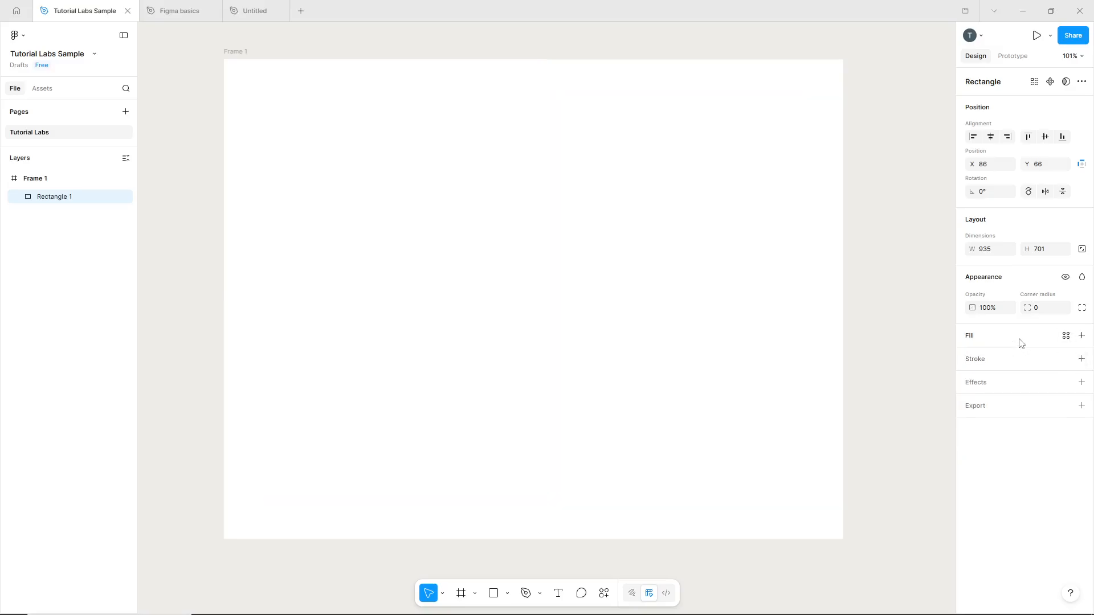
left_click(1081, 359)
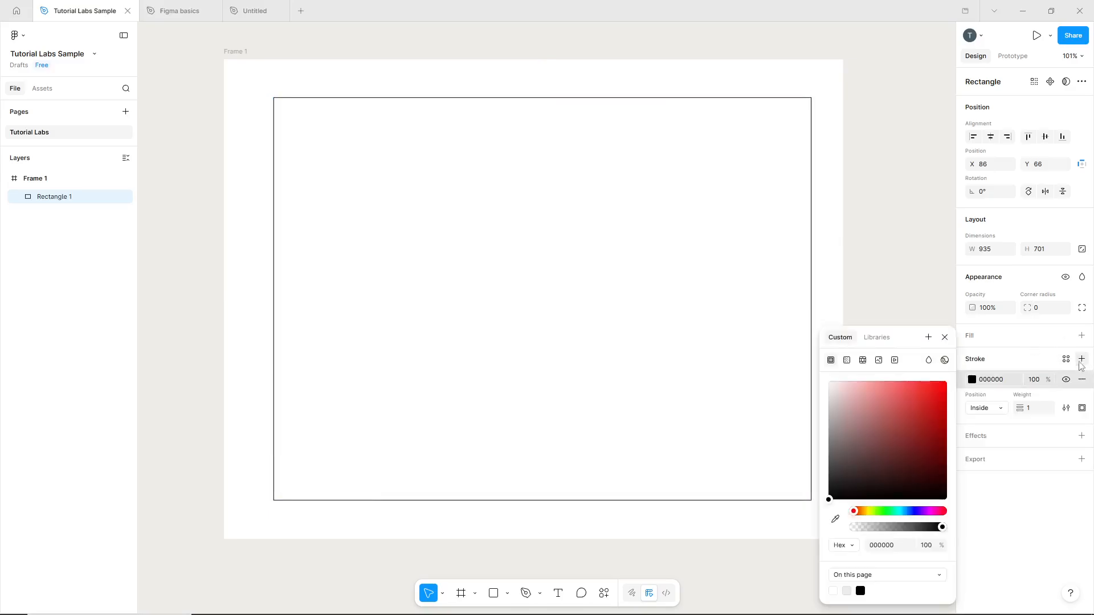
left_click(778, 298)
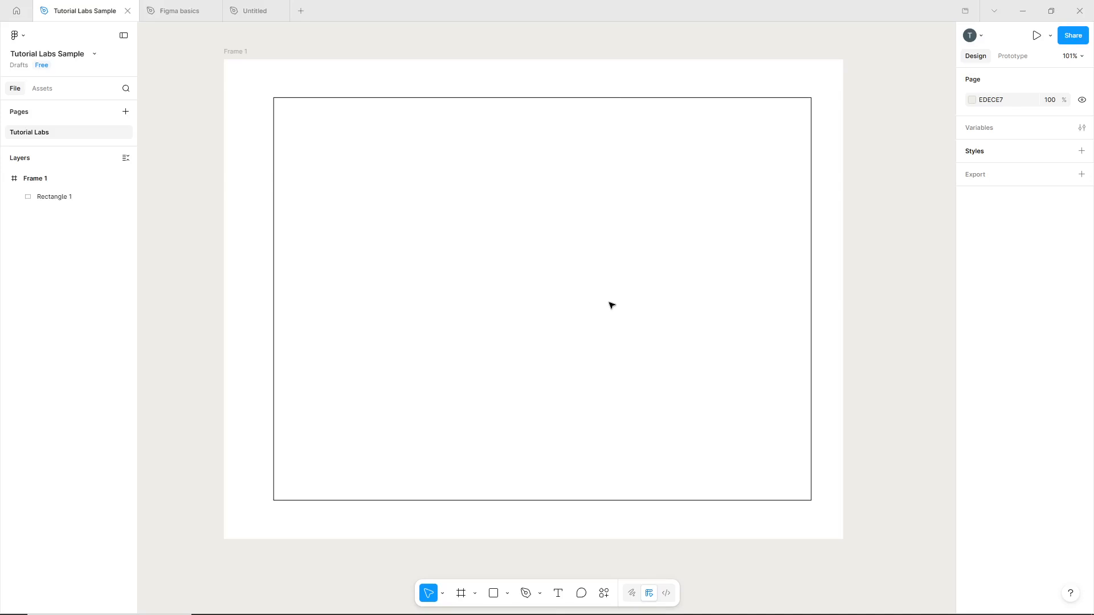
Step: Search the Unsplash plugin for "contact" and insert the blue photo of a phone with chat bubbles onto the canvas
left_click(606, 595)
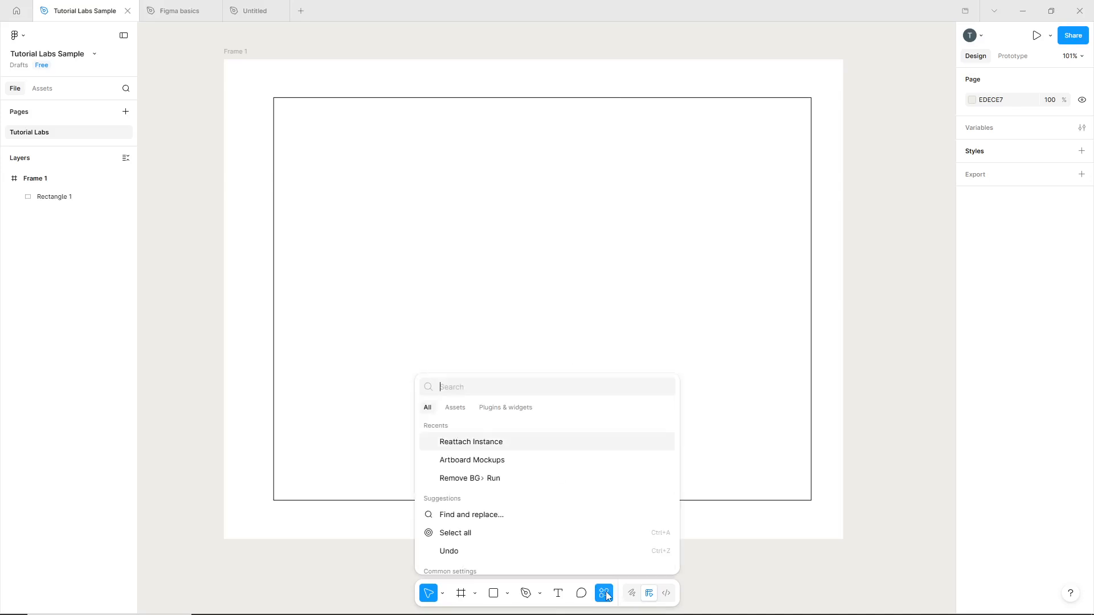
left_click(506, 408)
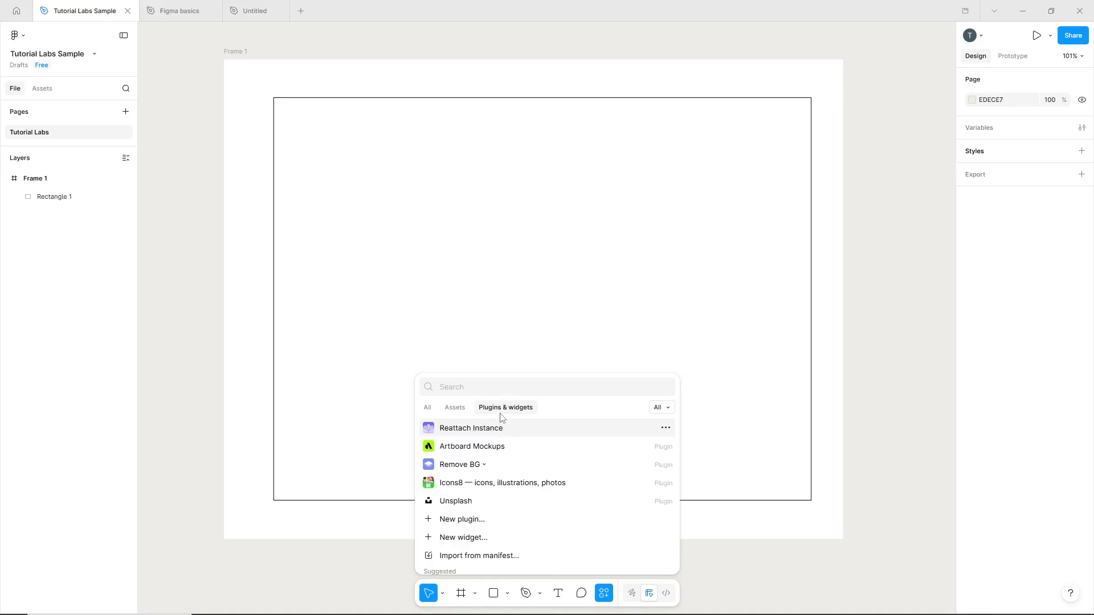
left_click(480, 504)
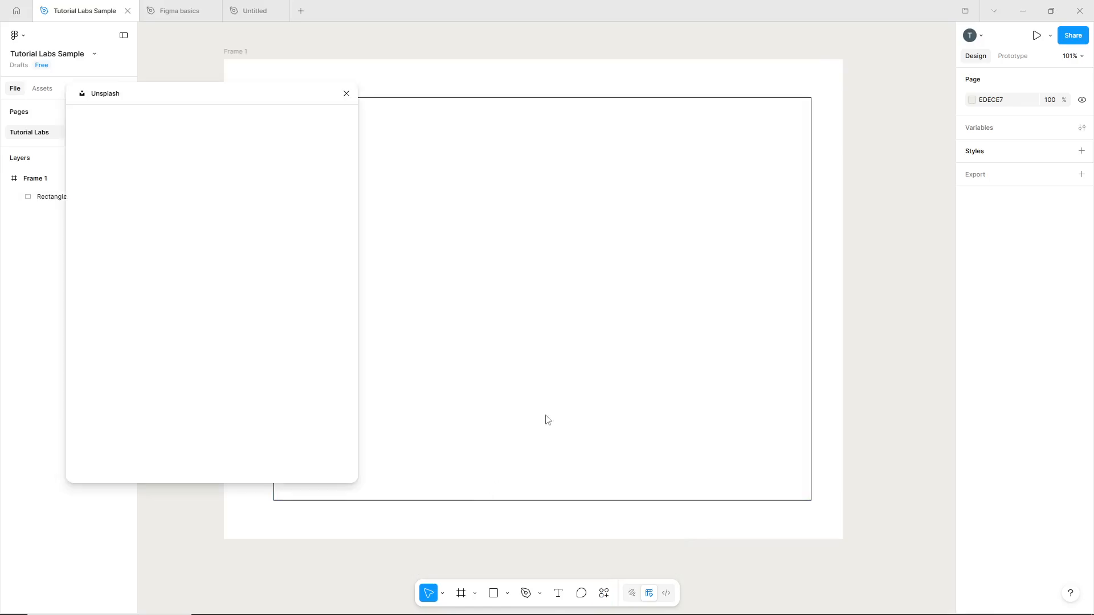
left_click(221, 142)
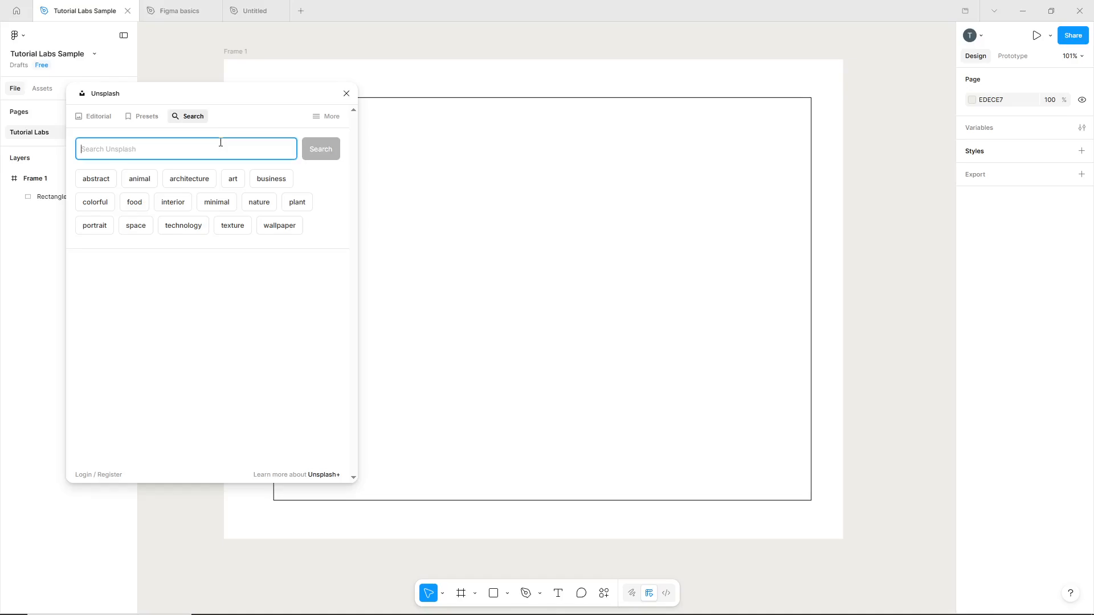
type("contact")
key("Return")
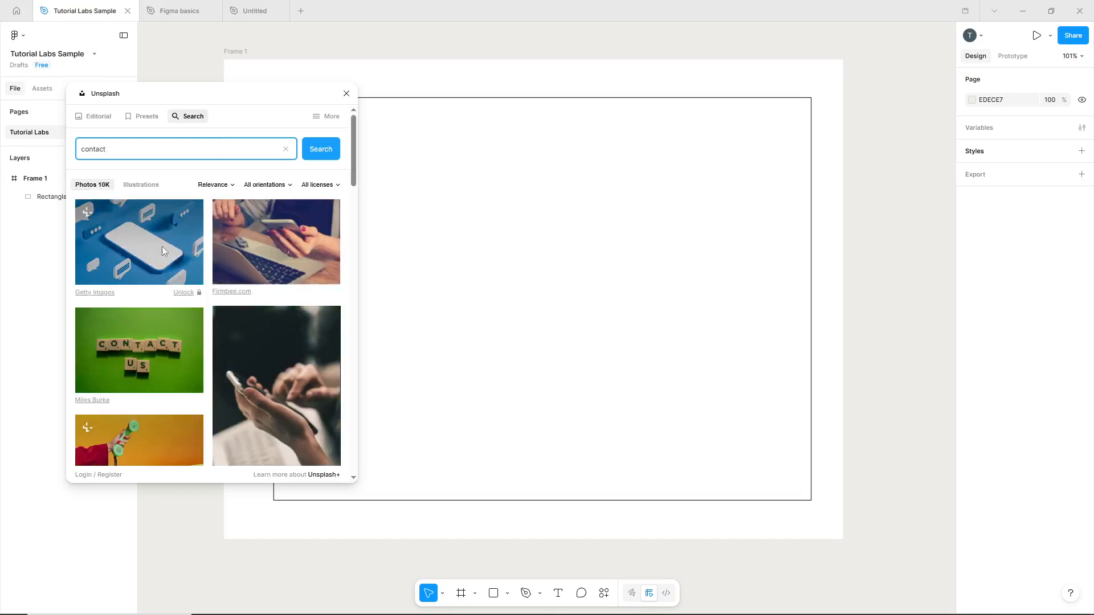
left_click_drag(134, 255, 510, 220)
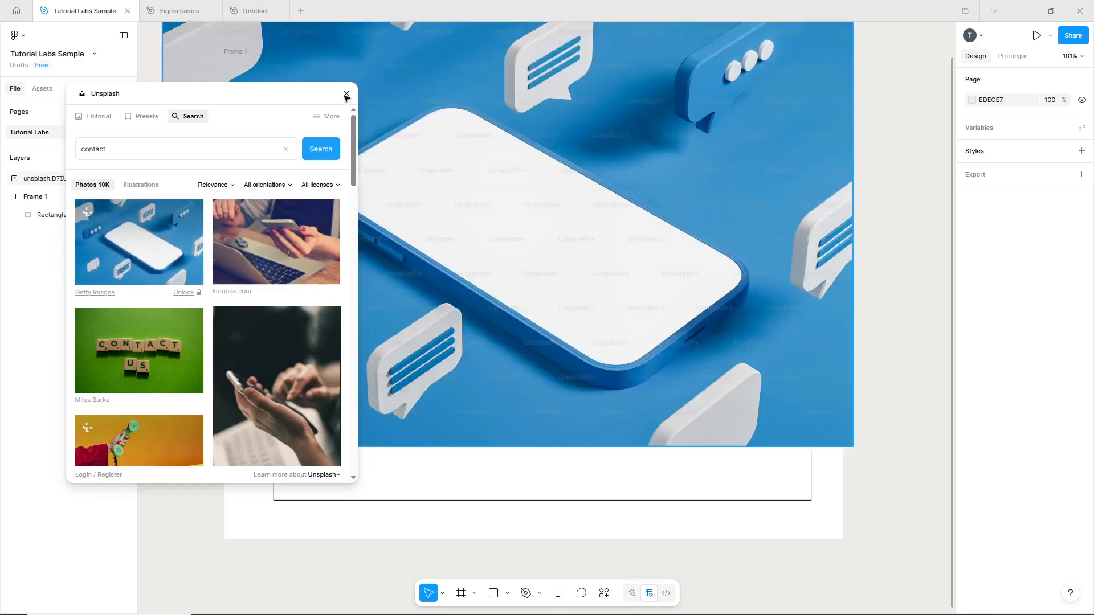
left_click(345, 93)
Step: Move the phone image's layer beneath Rectangle 1 in Frame 1 and resize it to about 660 × 196 in the outline's upper-left corner
left_click(71, 179)
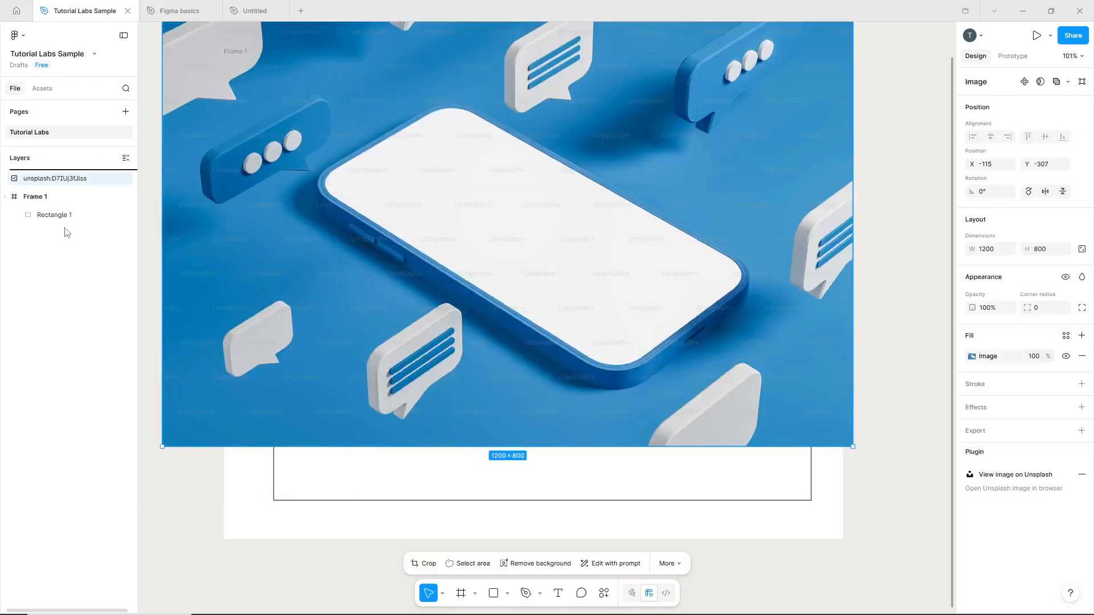
left_click_drag(74, 226, 68, 219)
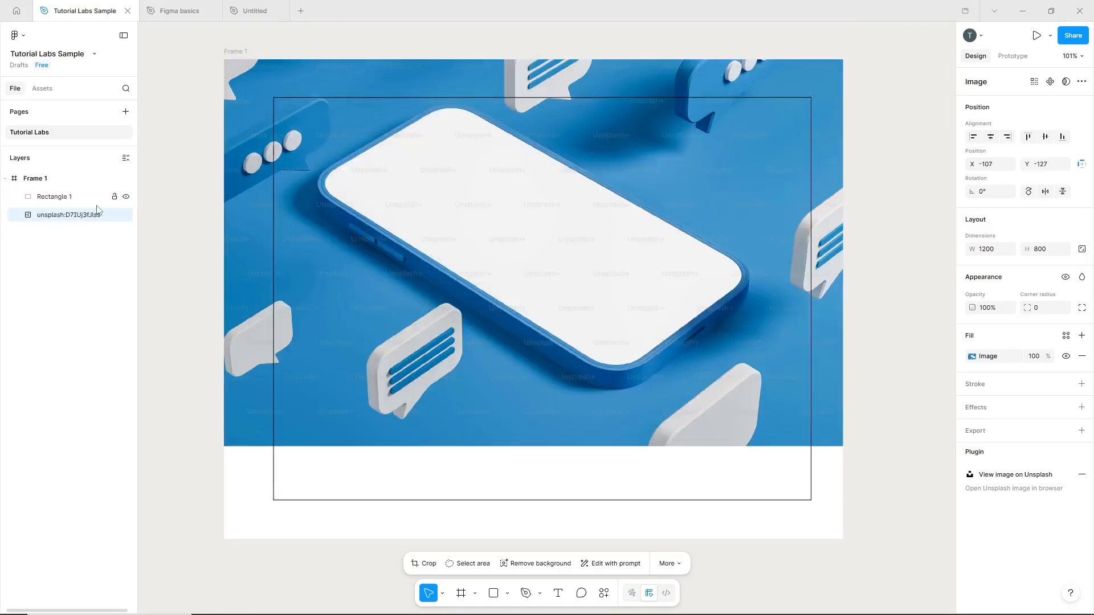
left_click_drag(522, 73, 558, 224)
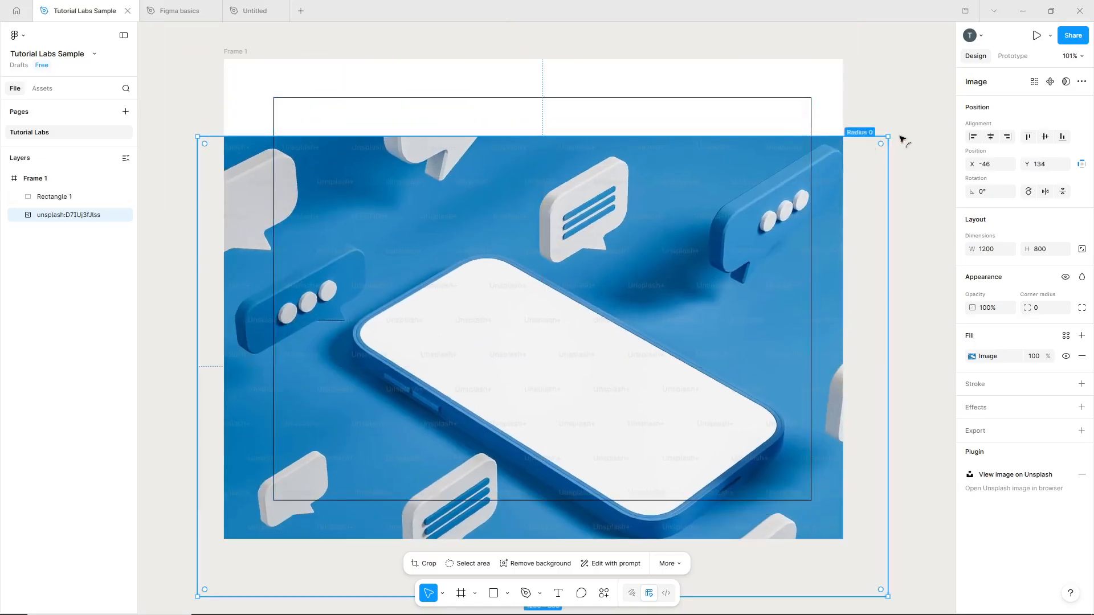
left_click_drag(889, 135, 577, 484)
left_click_drag(481, 517, 556, 129)
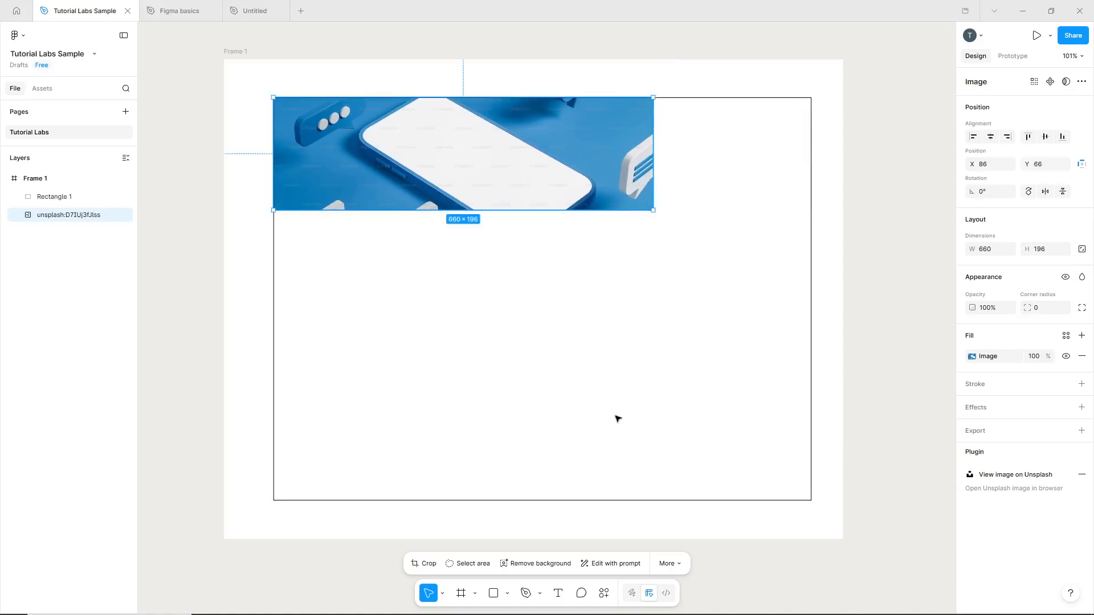
left_click(617, 417)
Step: Add the text "CONTACT FORM" below the image in bold at font size 40
key("t")
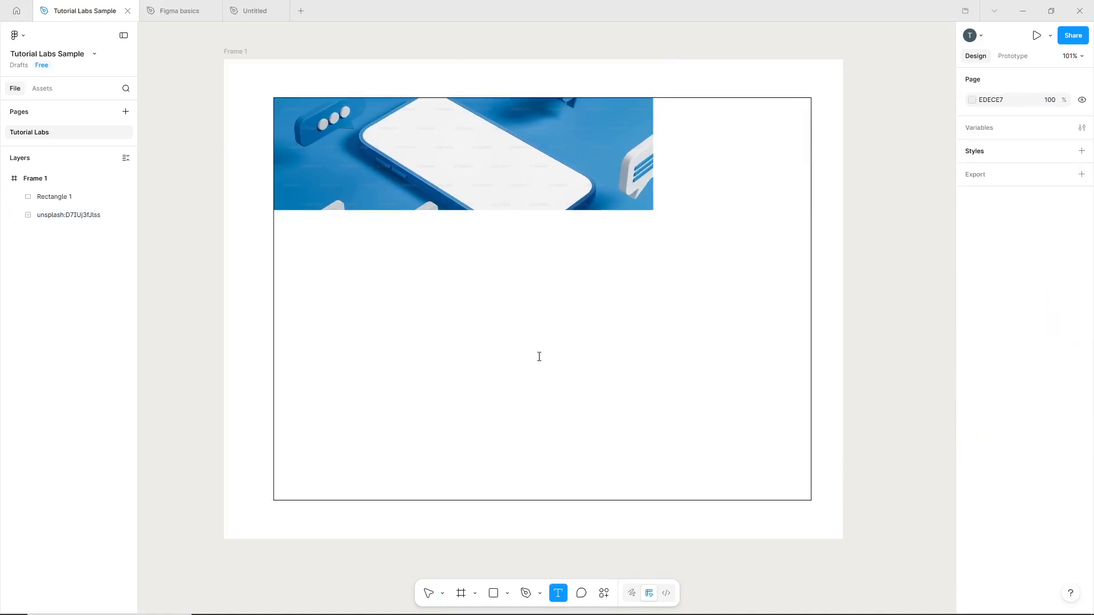
left_click(539, 357)
type("CONTACT FORM")
key("Escape")
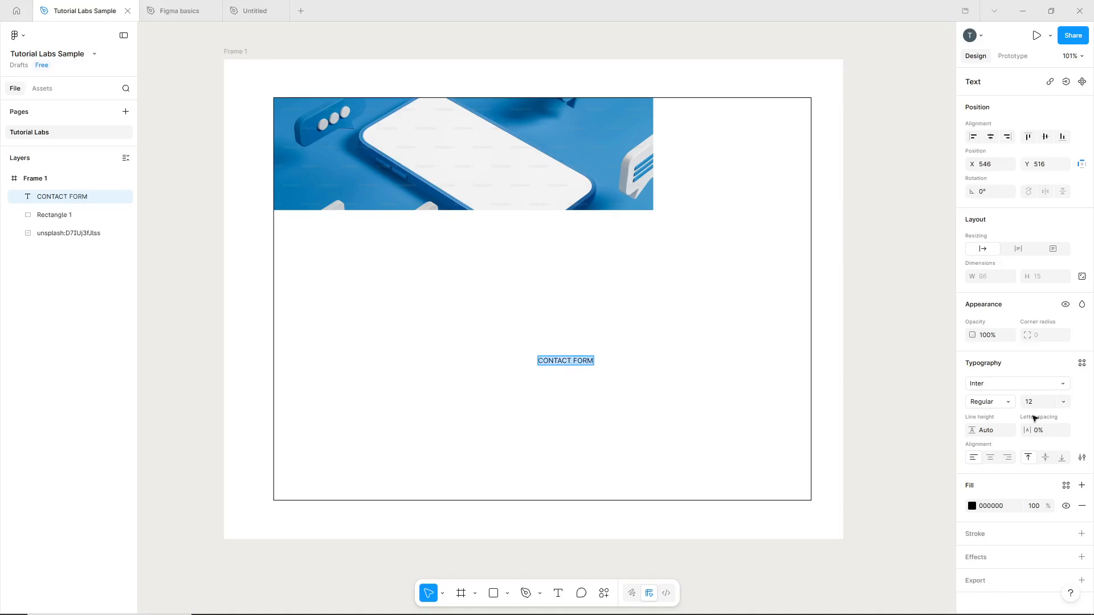
key("ctrl+b")
left_click(1063, 402)
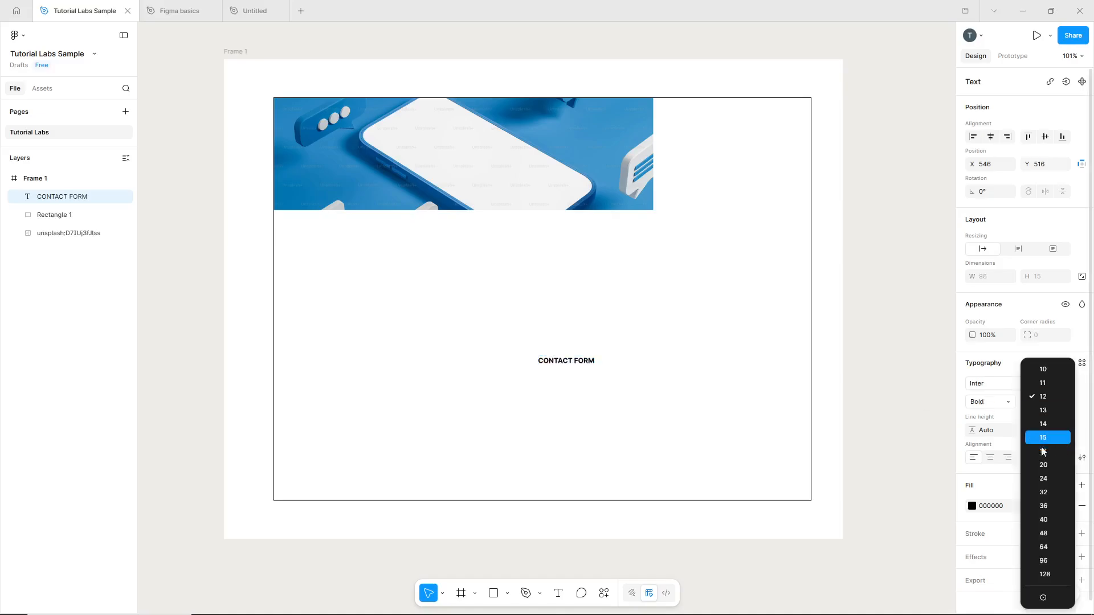
left_click(1055, 524)
Step: Stretch the image to the outline's full width and centre the CONTACT FORM title just beneath it
left_click(644, 179)
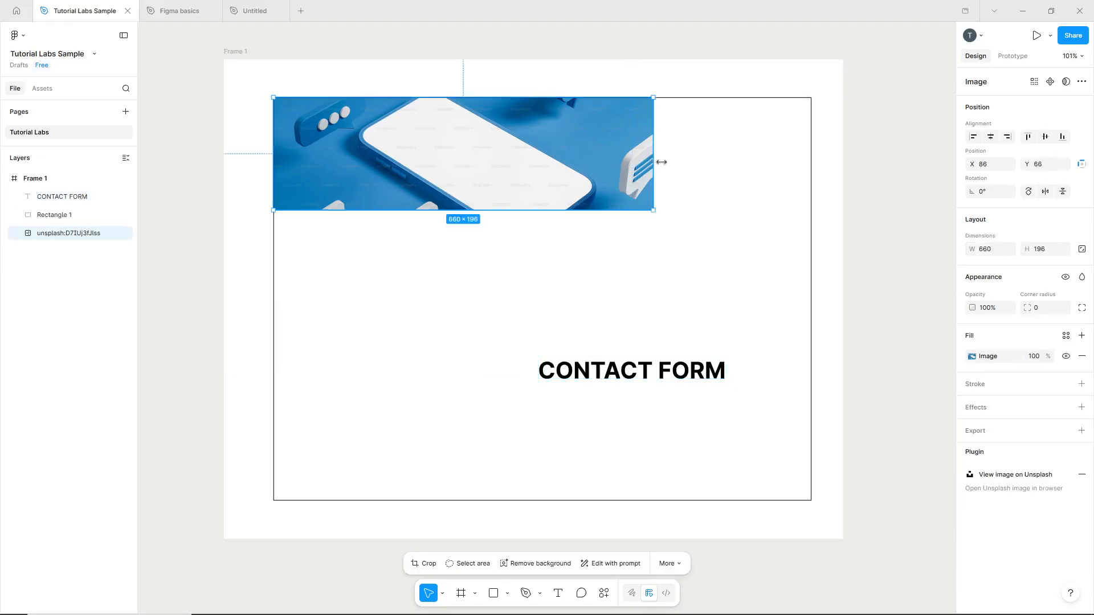
left_click_drag(654, 162, 811, 165)
left_click(735, 256)
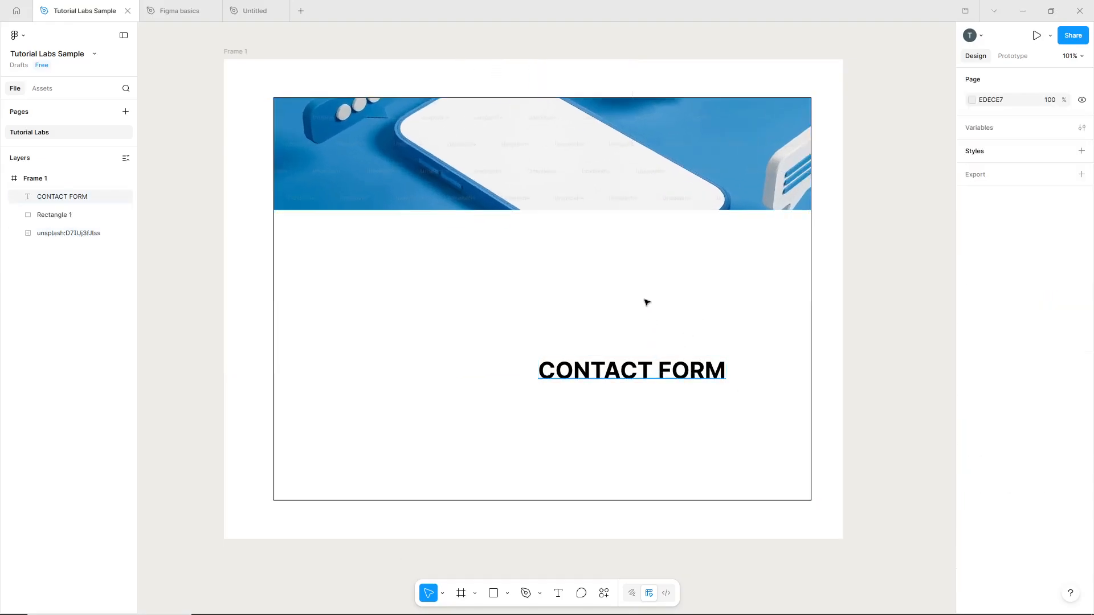
left_click_drag(657, 373, 569, 242)
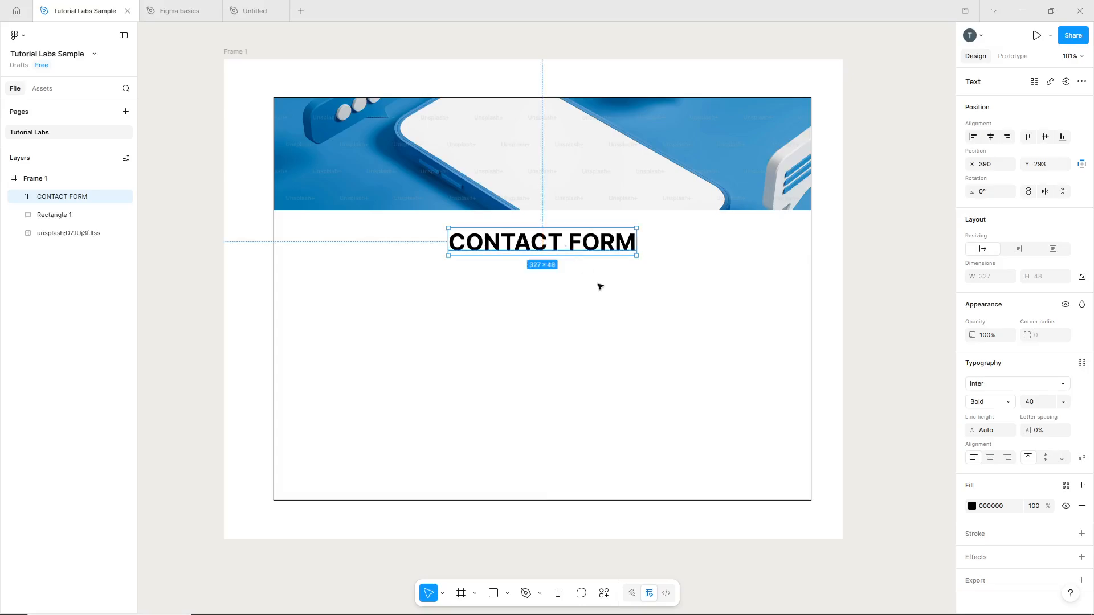
left_click(627, 298)
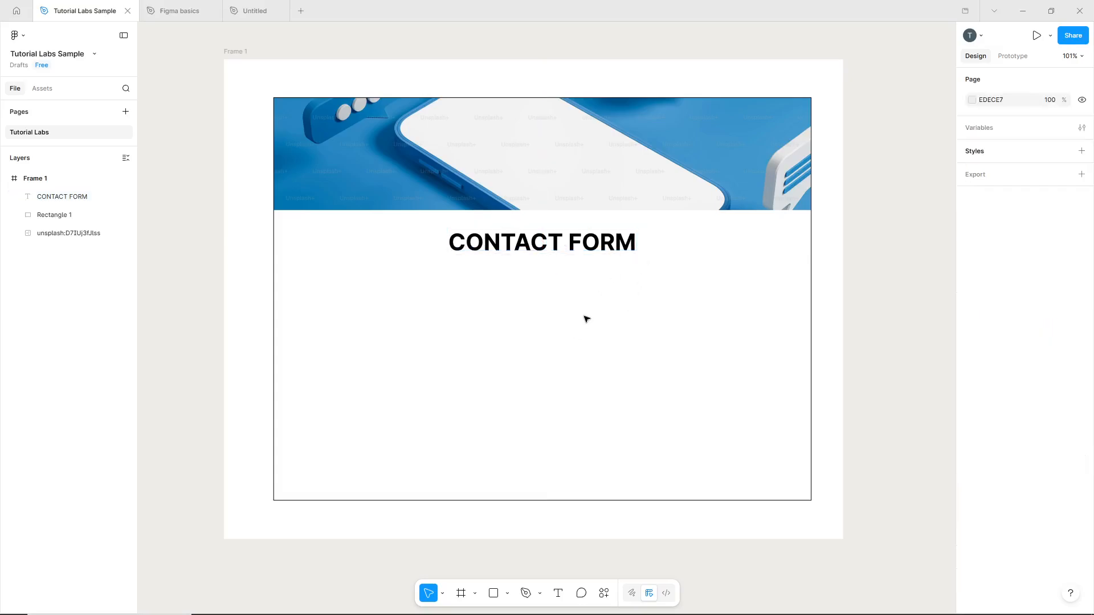
Step: Draw a rectangle about 528 × 36 below the title and set its corner radius to 20
left_click(492, 594)
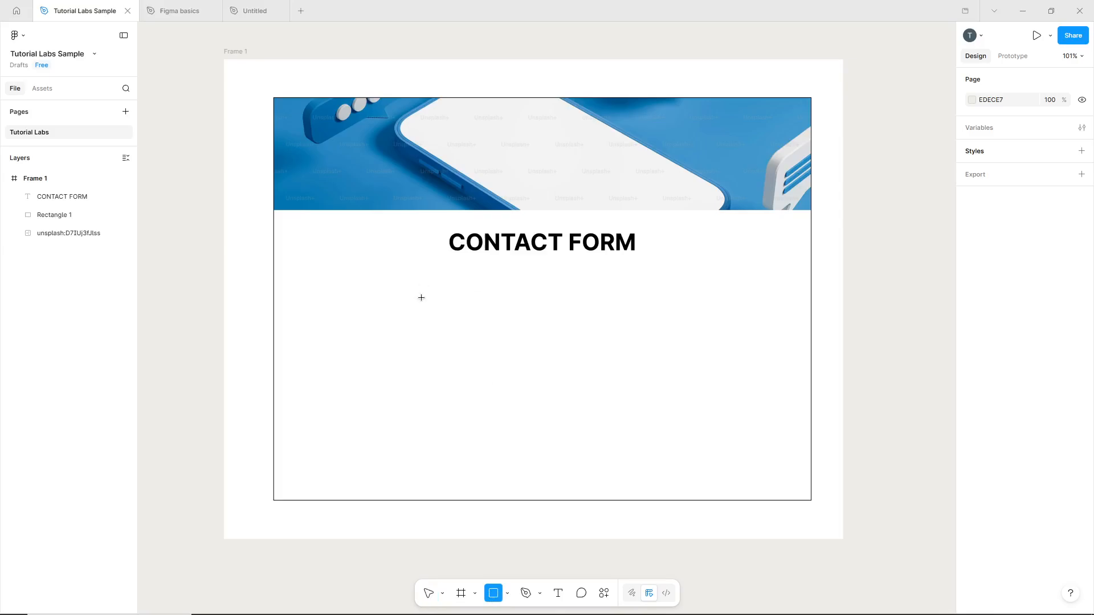
mouse_move(382, 267)
left_mouse_down()
mouse_move(697, 294)
mouse_move(686, 289)
left_mouse_up()
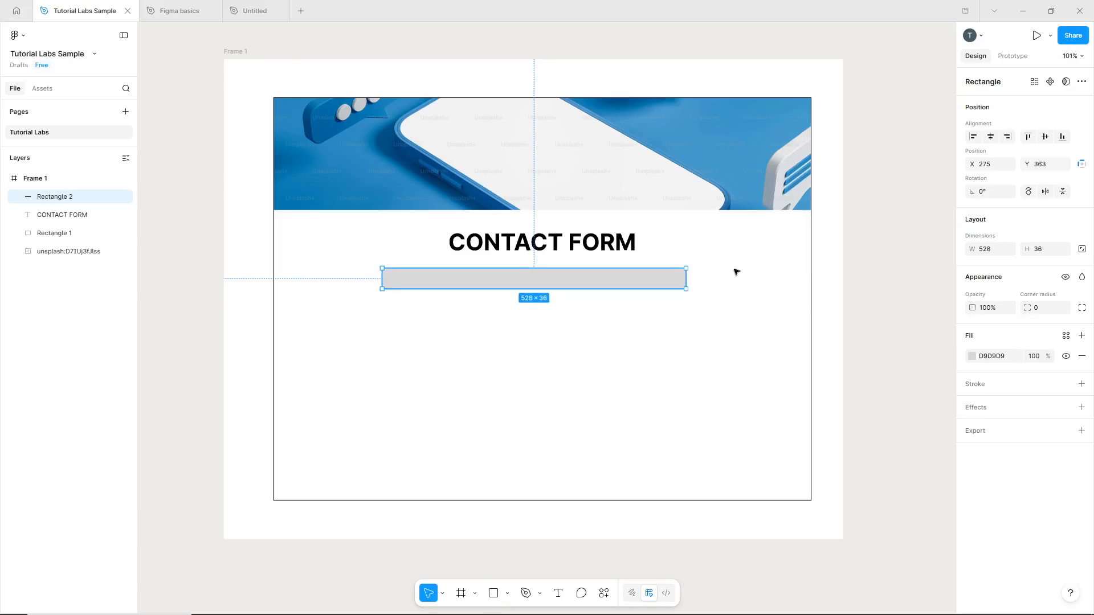
left_click(1050, 309)
key("Return")
Step: Replace the rounded rectangle's fill with a black 000000 stroke and centre it under the title
left_click(1081, 357)
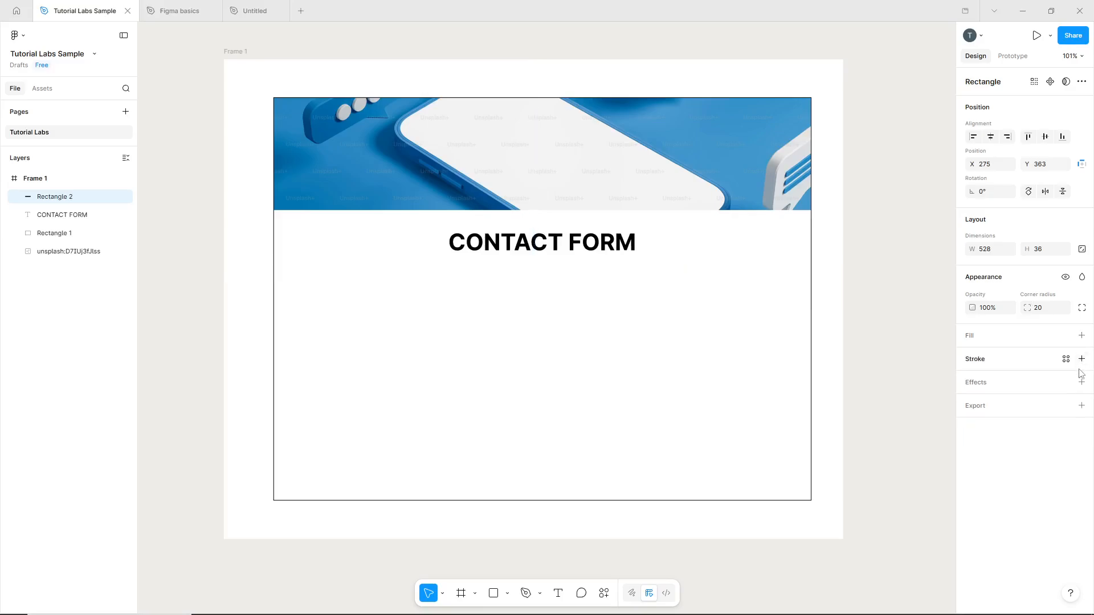
left_click(1082, 359)
left_click_drag(601, 273, 620, 274)
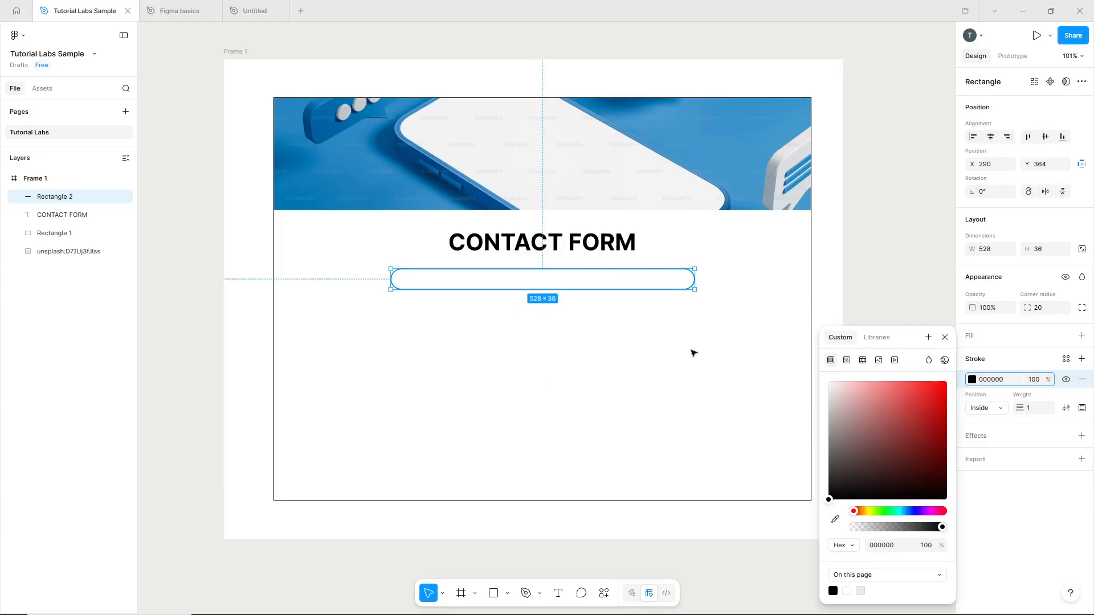
left_click(638, 320)
Step: Add the label "FULL NAME" in regular weight at size 16 and place it at the start of the rounded field
key("t")
left_click(543, 345)
type("FULL NAME")
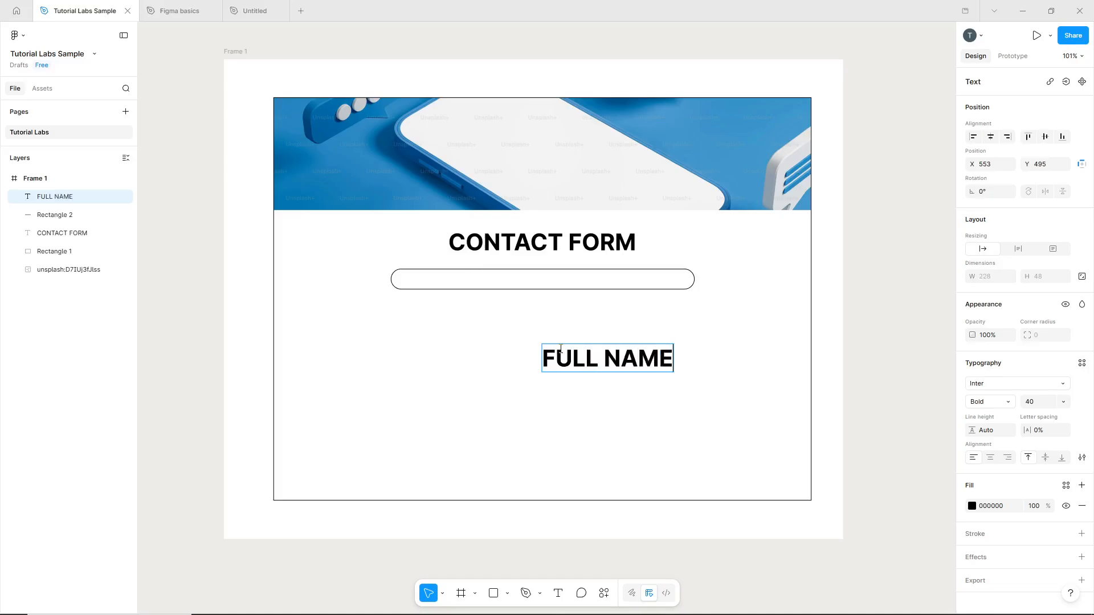
key("ctrl+a")
key("ctrl+b")
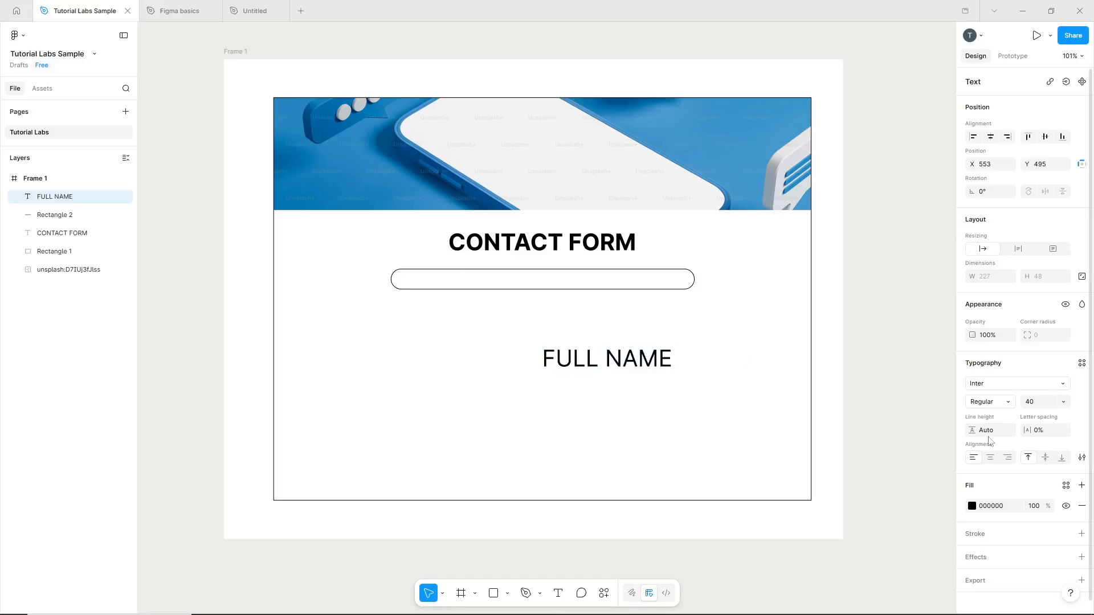
left_click(1063, 402)
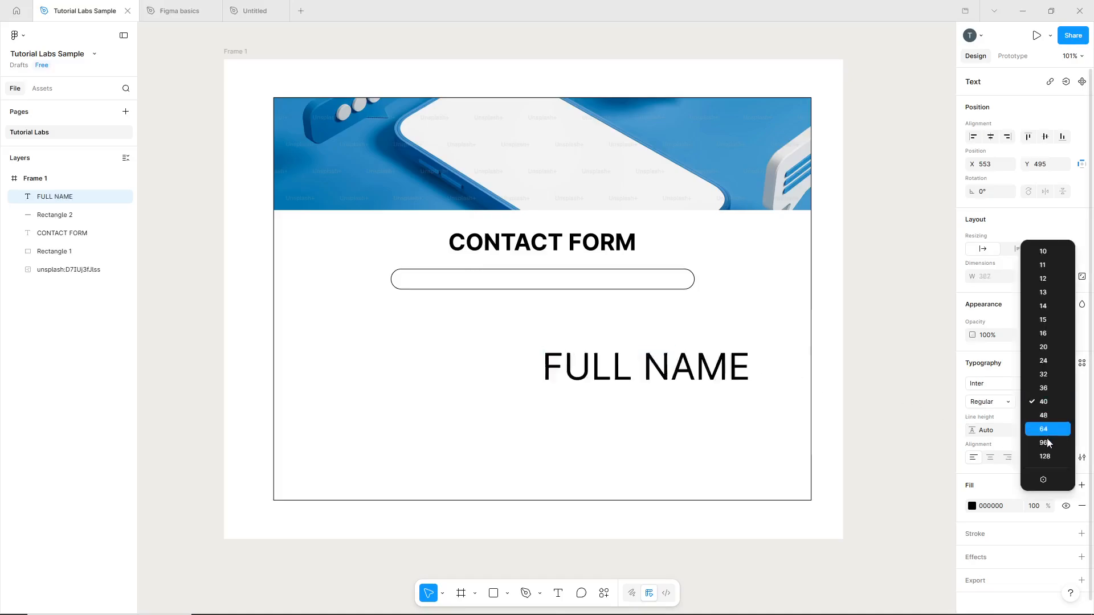
left_click(1052, 335)
left_click_drag(575, 356, 437, 281)
left_click(459, 347)
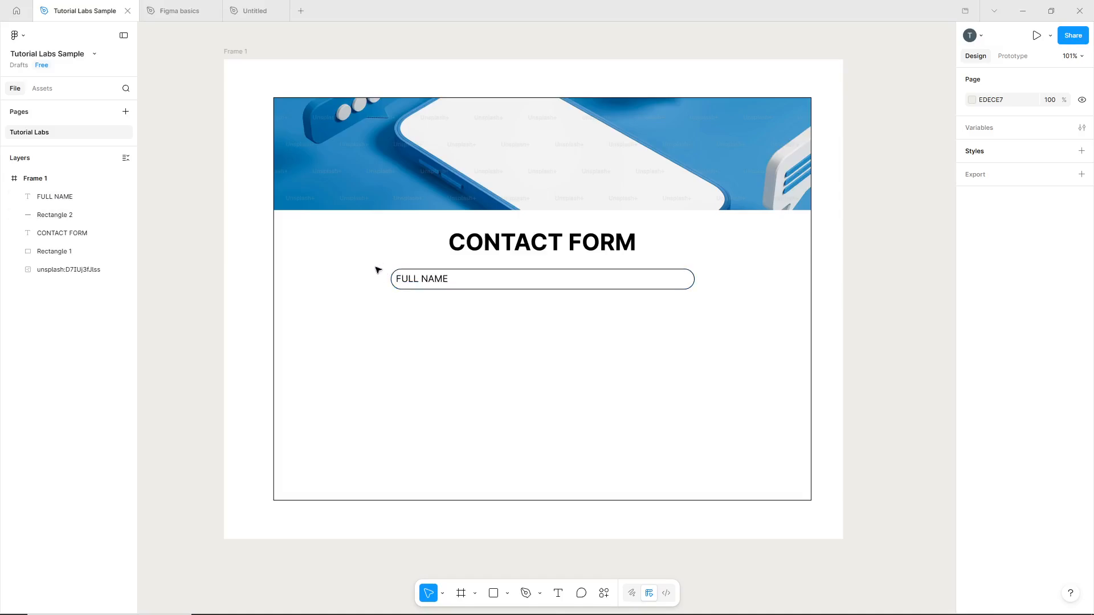
Step: Duplicate the FULL NAME field with its label directly below and change the copy's label to "EMAIL"
left_click_drag(373, 268, 719, 303)
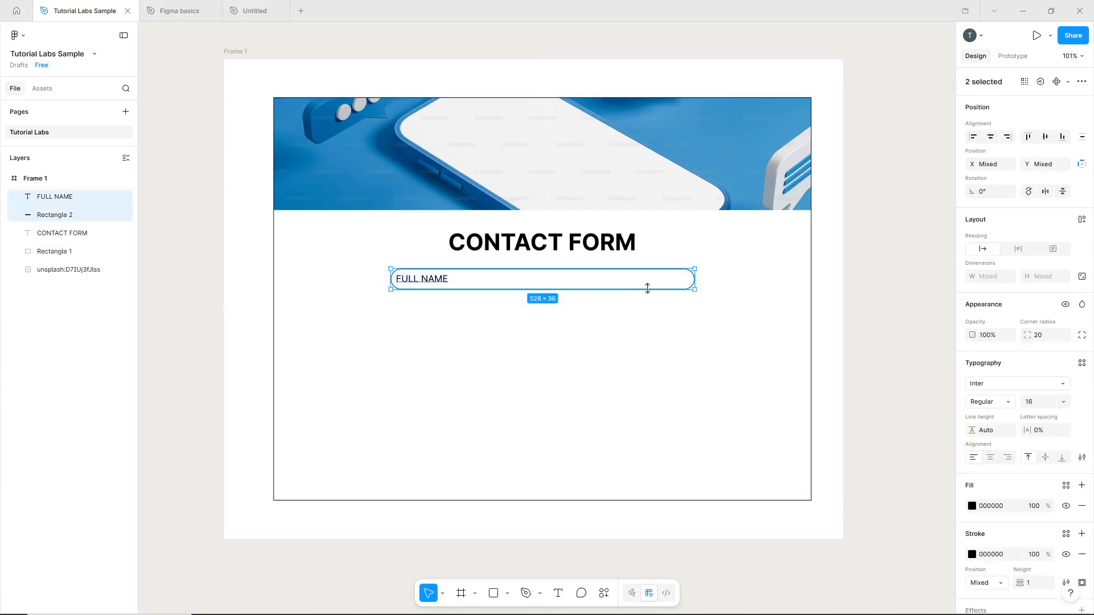
key("alt")
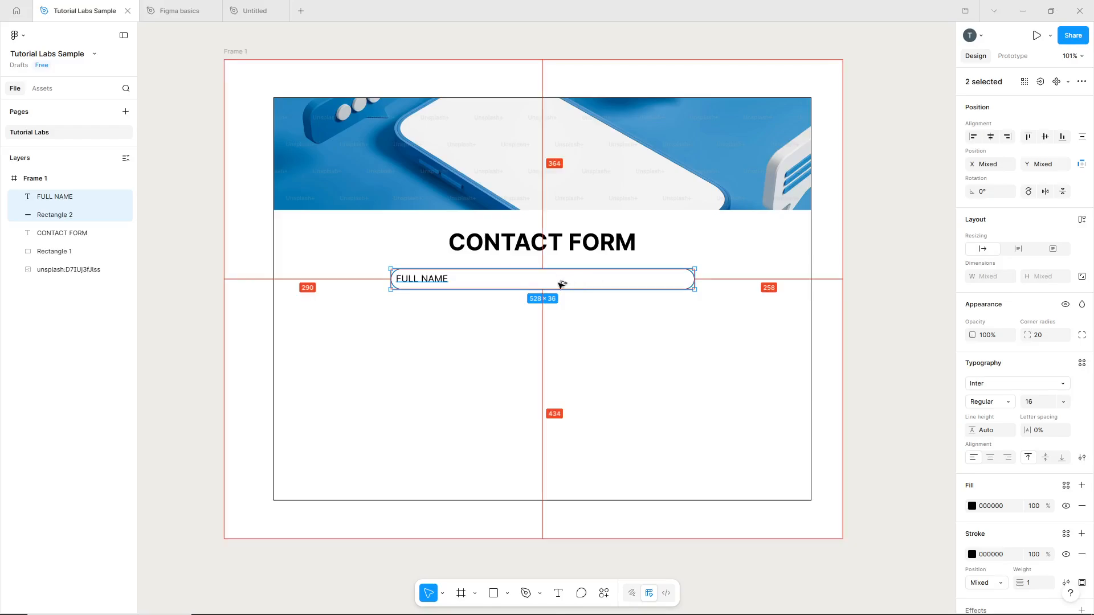
left_click_drag(559, 282, 559, 317)
double_click(447, 316)
type("EMAIL")
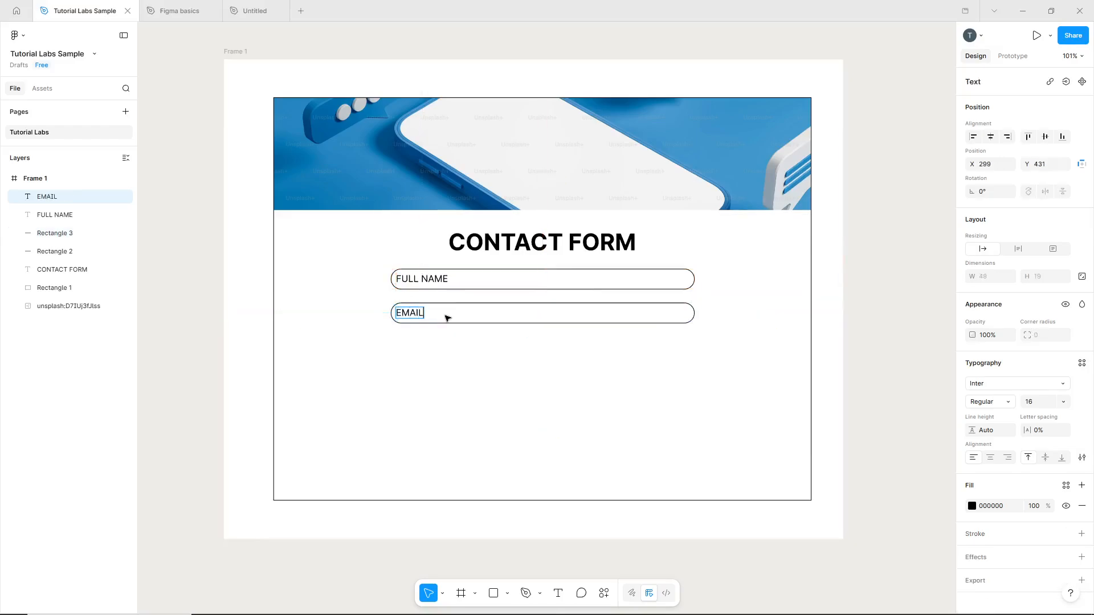
left_click(448, 319)
Step: Duplicate the EMAIL field with its label directly below and stretch the copy's rectangle downward into a tall multi-line box
left_click_drag(378, 298, 503, 357)
key("Escape")
left_click(507, 358)
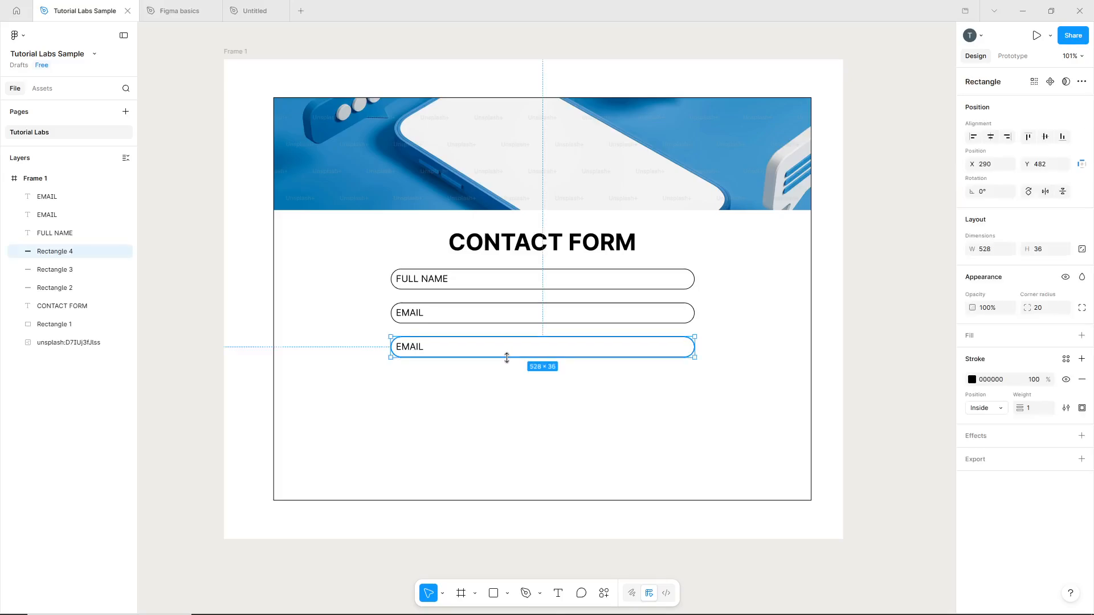
key("Return")
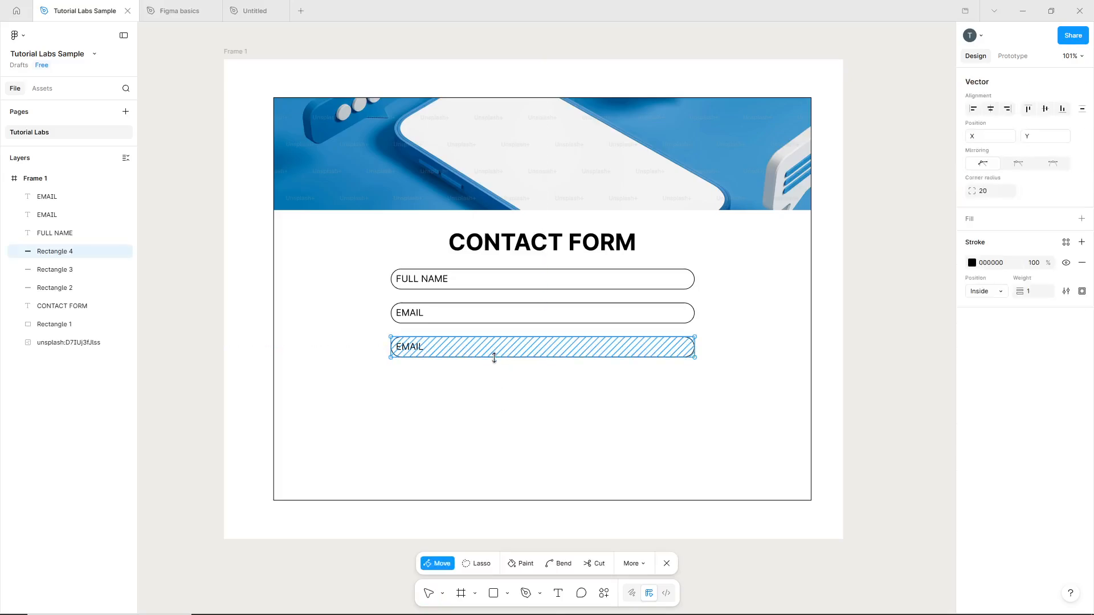
left_click_drag(494, 358, 495, 431)
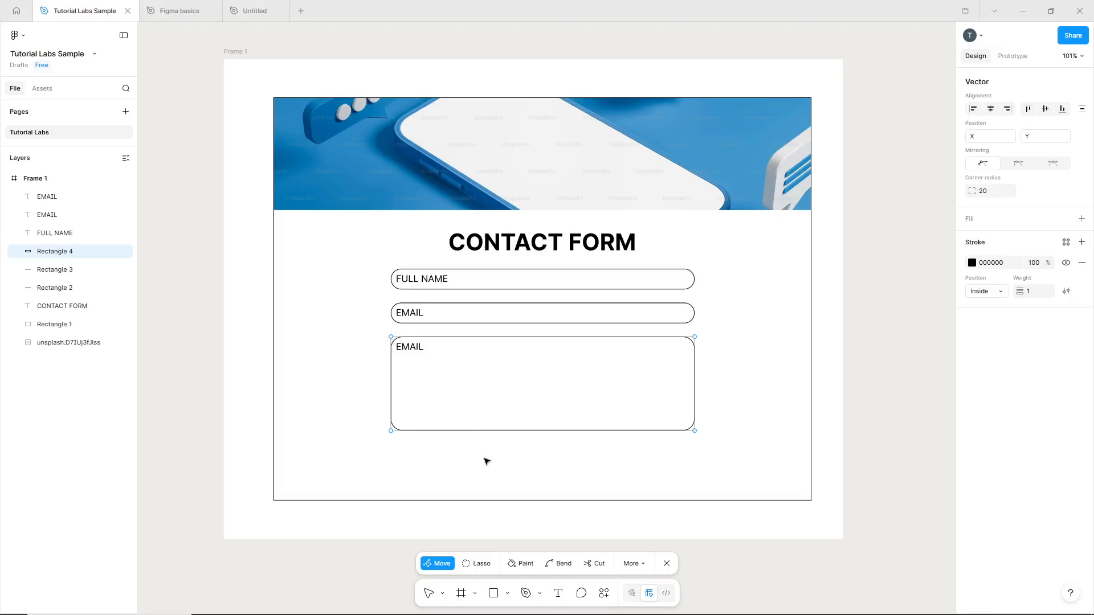
key("Escape")
Step: Change the label in the tall box to "MESSAGE"
left_click(419, 349)
double_click(419, 349)
type("M")
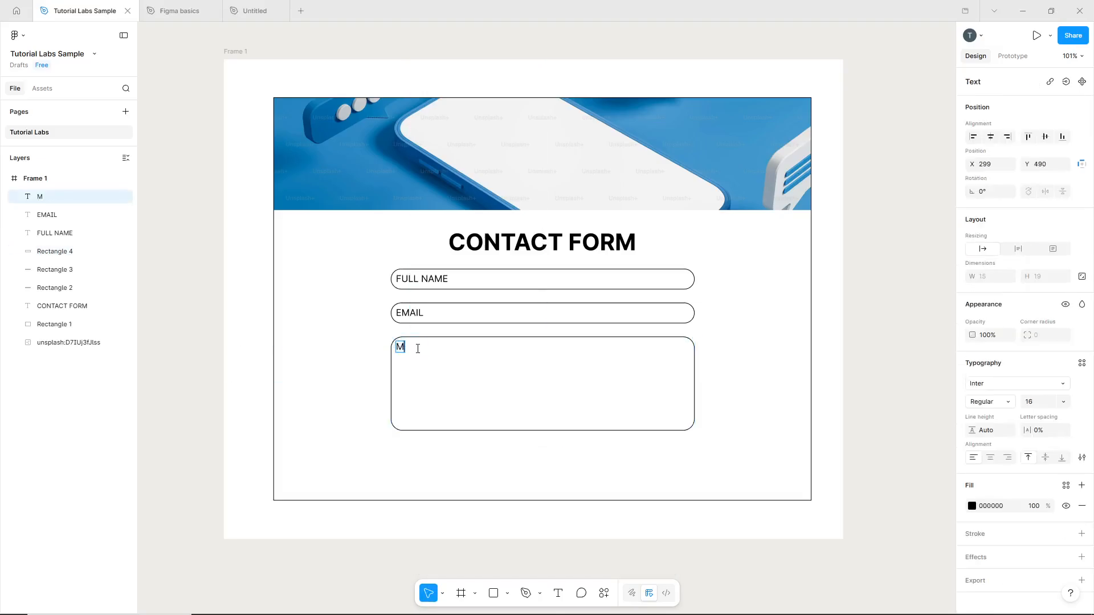
type("ESSAGE")
key("Escape")
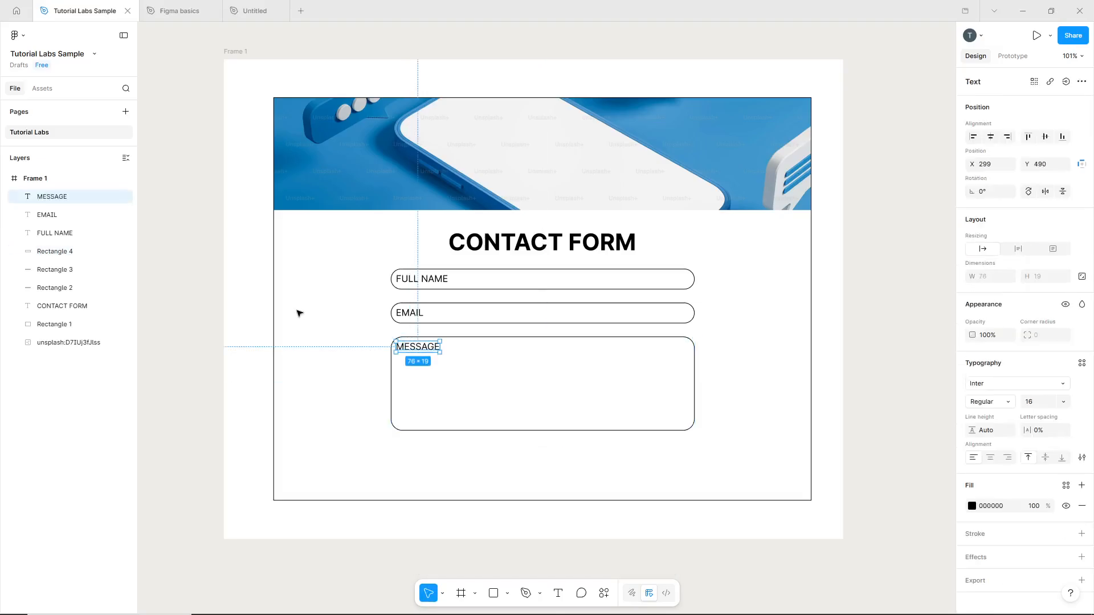
left_click(363, 415)
Step: Draw a button rectangle about 111 × 38 below the message box and fill it with bright blue 27C4FD
left_click(494, 593)
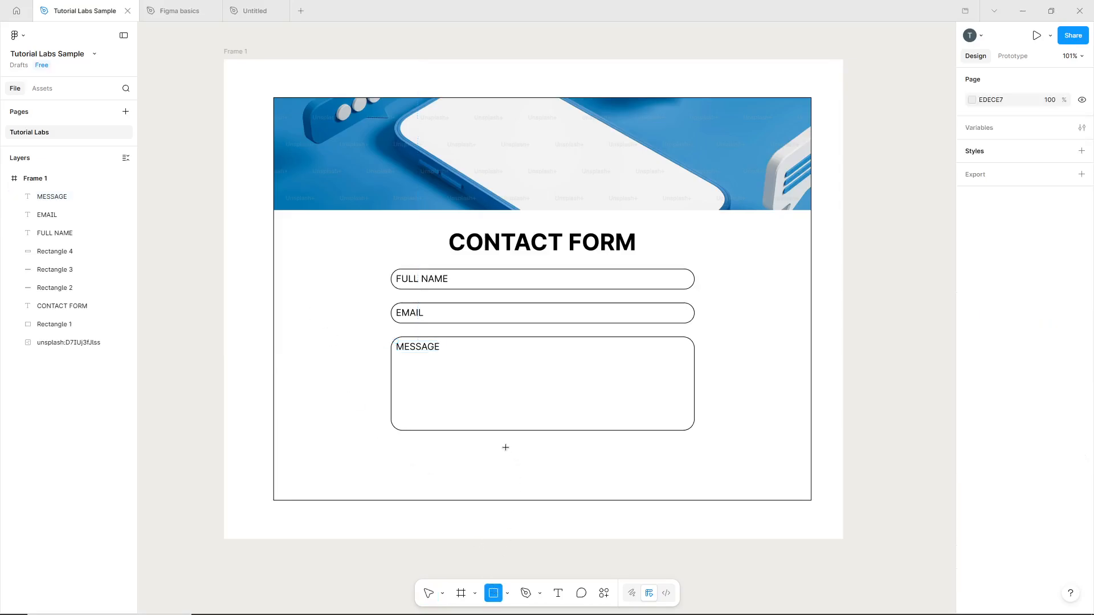
left_click_drag(506, 447, 569, 467)
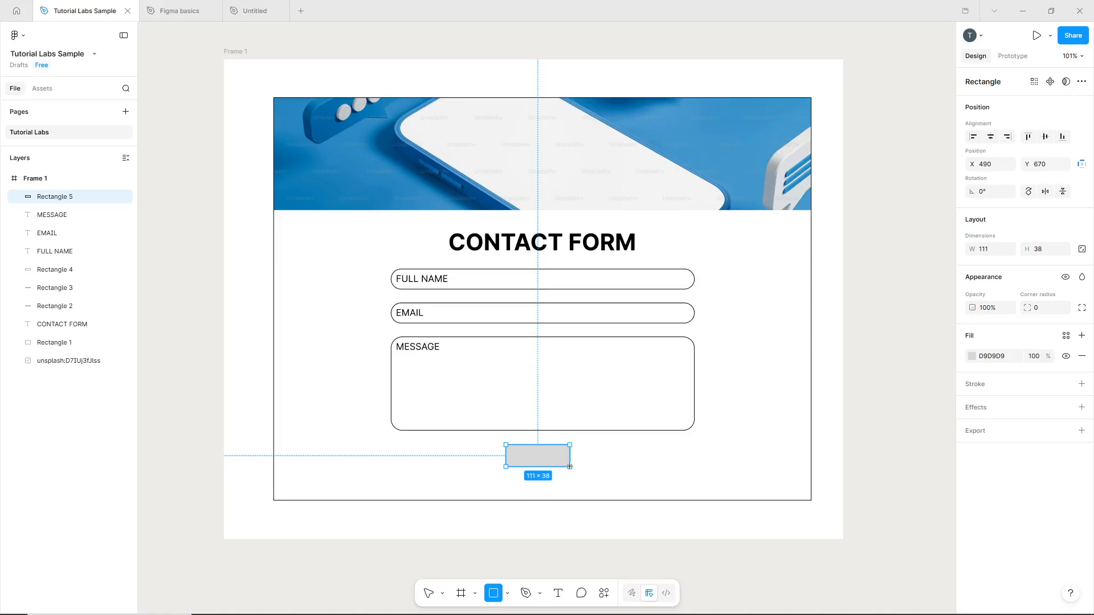
left_click(973, 357)
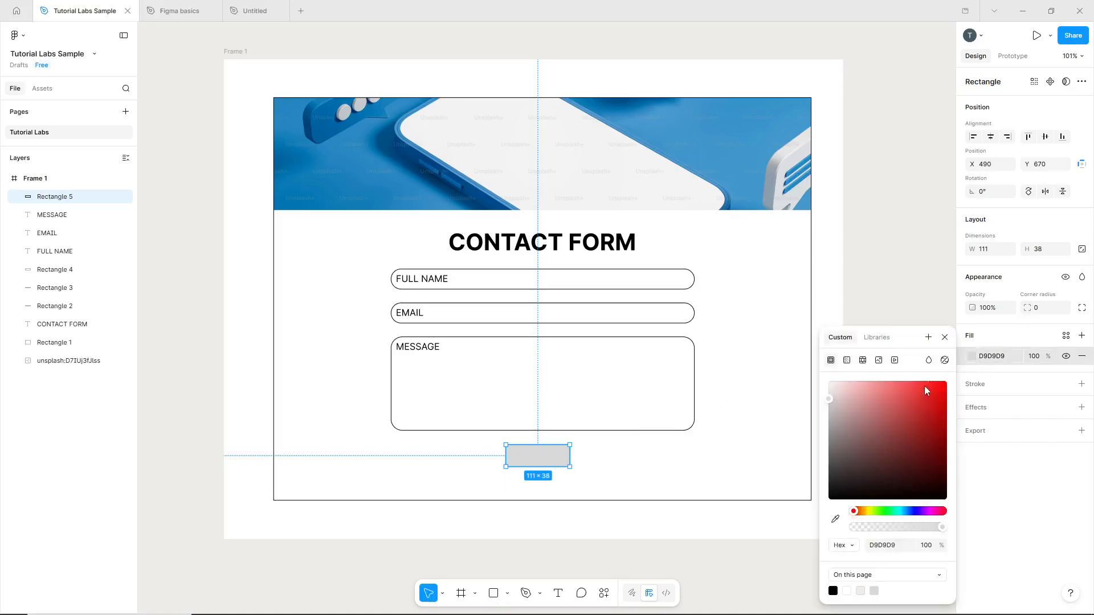
left_click(902, 511)
left_click(913, 384)
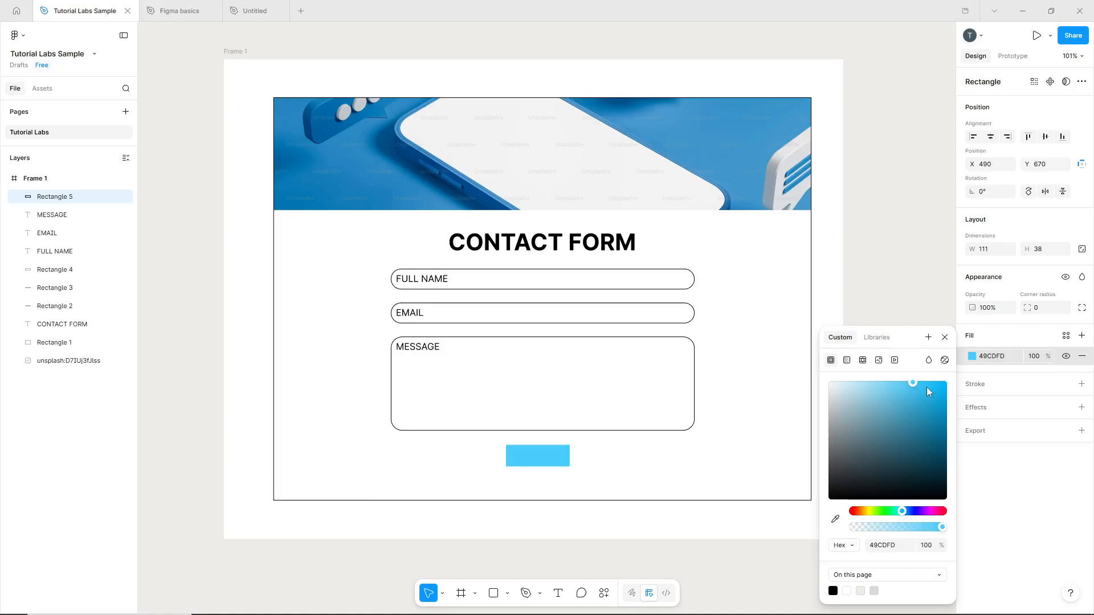
left_click(929, 388)
Step: Set the blue button's corner radius to 20 and centre it horizontally in the frame, 23 below the message box
left_click(1053, 308)
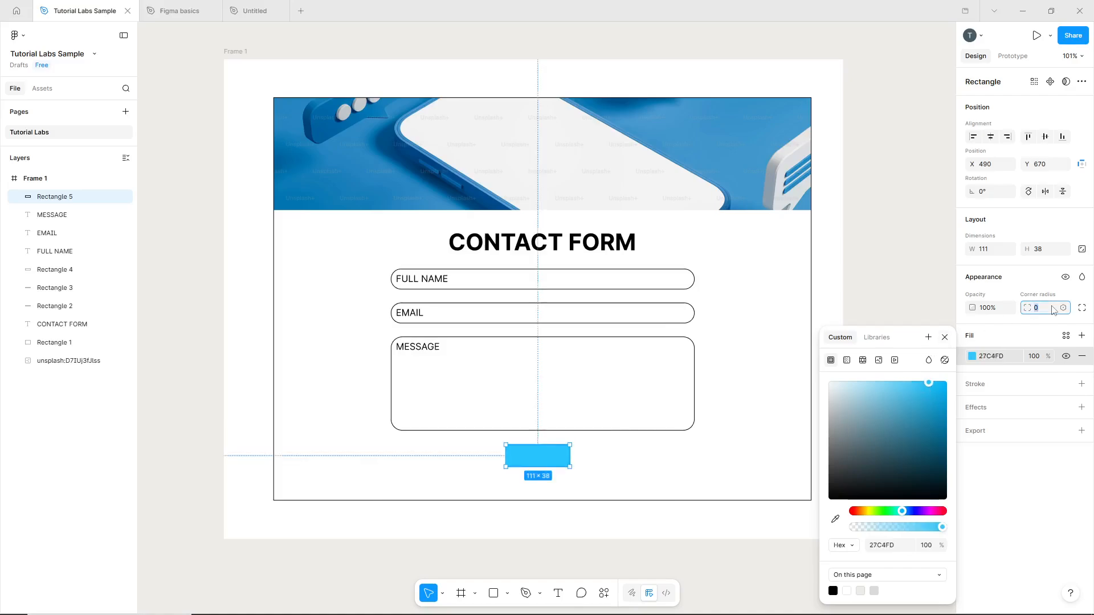
type("20")
key("Return")
left_click(825, 320)
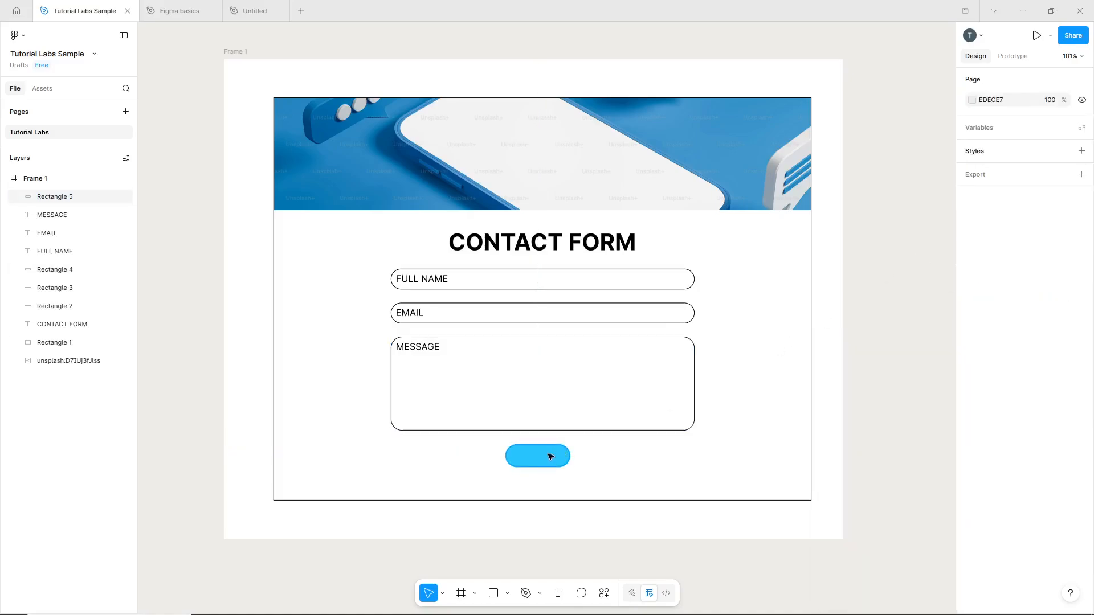
left_click_drag(550, 456, 546, 456)
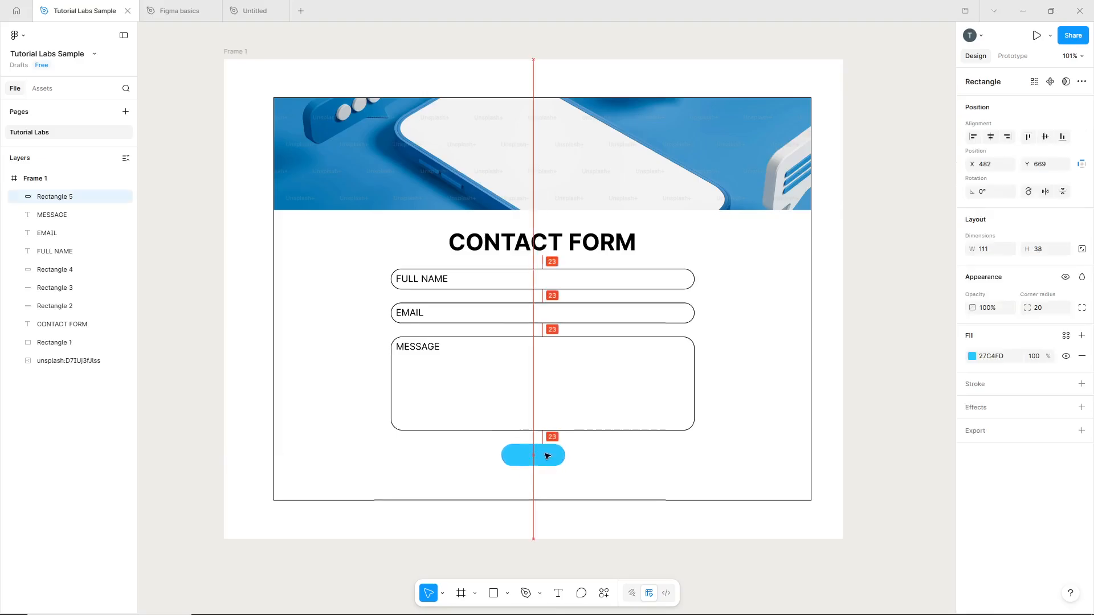
Step: Add the text "SUBMIT" and centre it on the blue button
left_click(604, 467)
key("t")
left_click(603, 464)
type("SUBMIT")
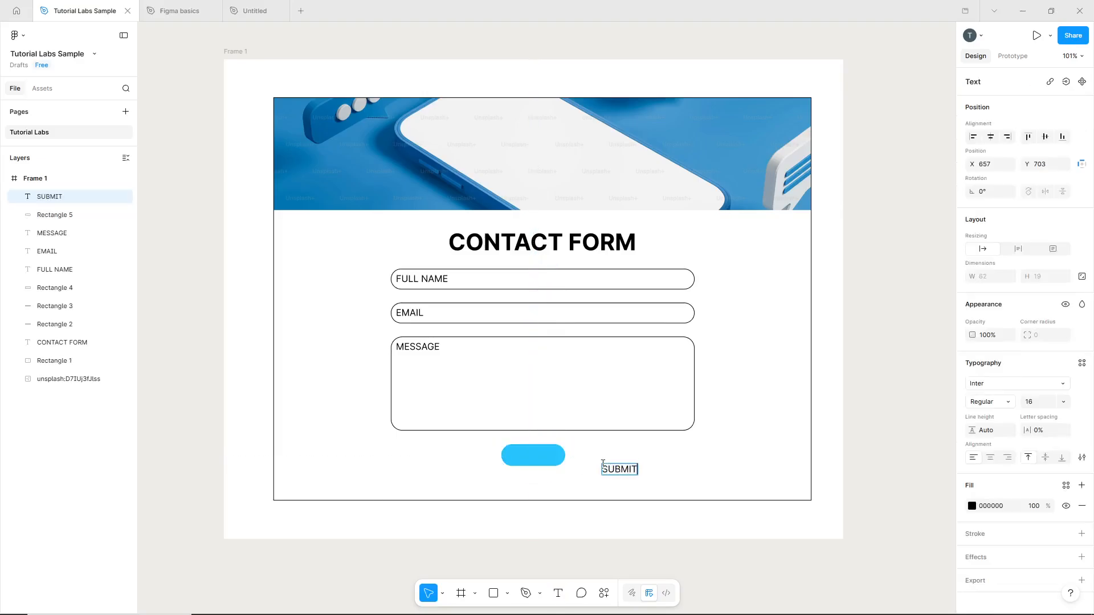
key("Escape")
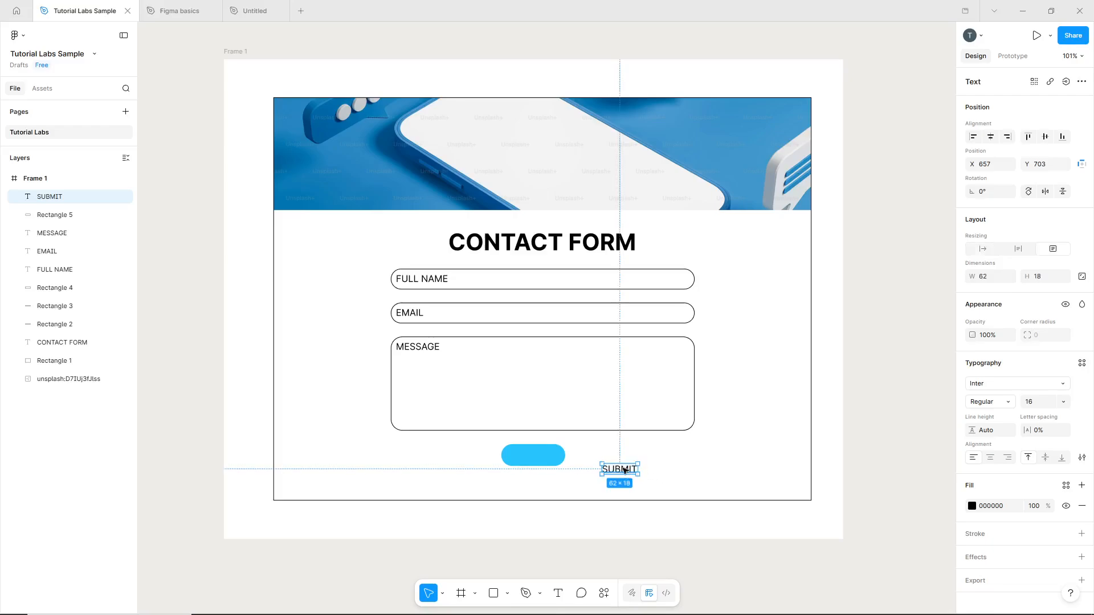
left_click_drag(624, 470, 538, 456)
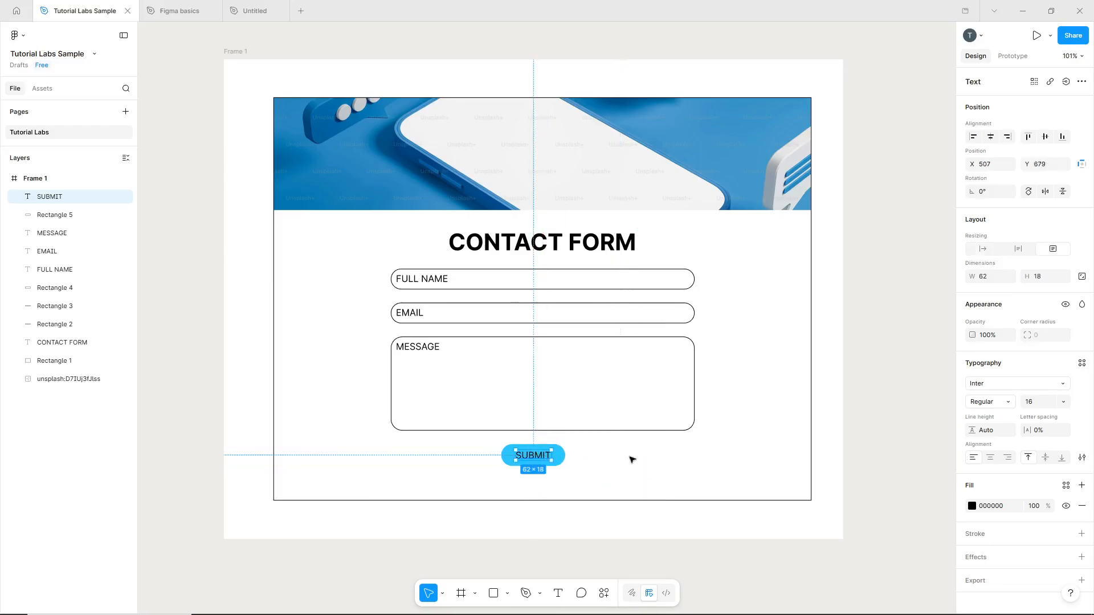
left_click(631, 459)
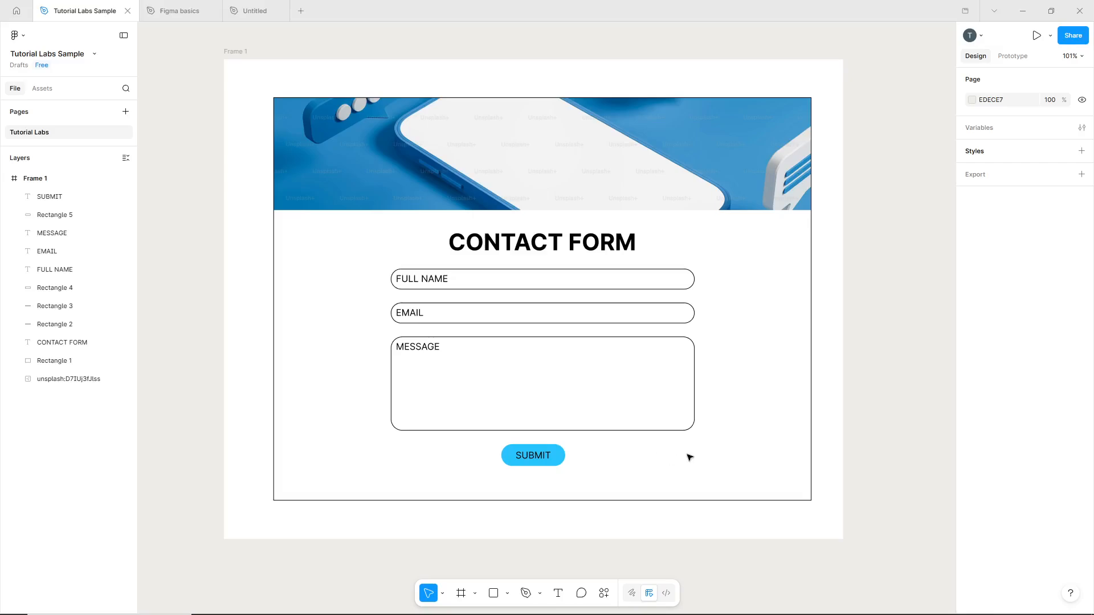